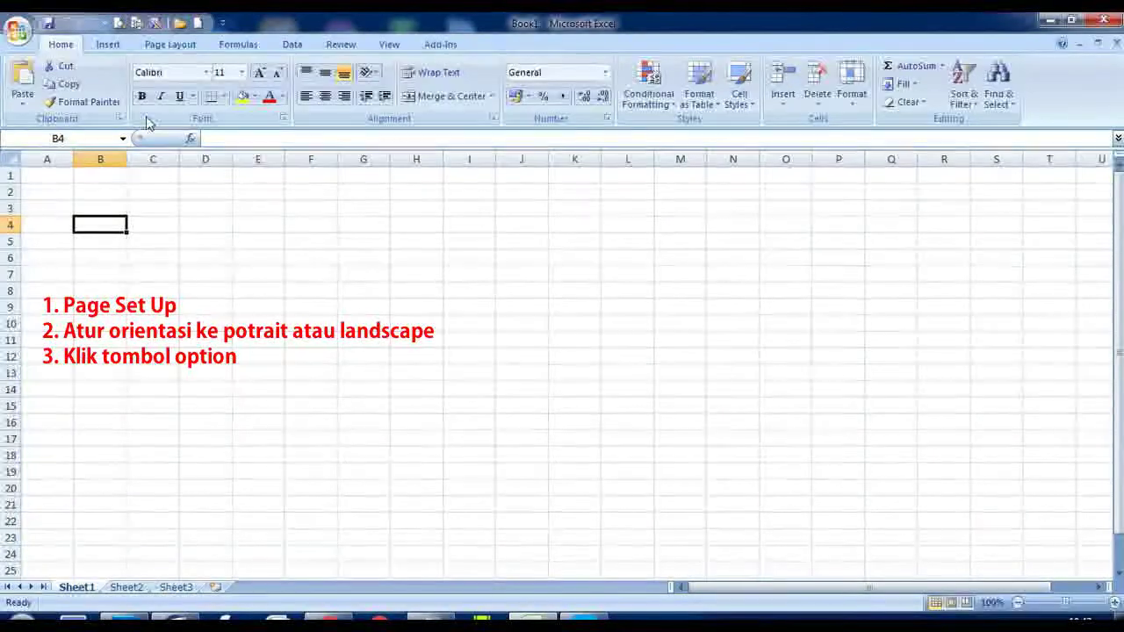
Step: Open Page Setup from the Quick Access Toolbar for the blank workbook
{"action": "left_click", "coordinate": [137, 23]}
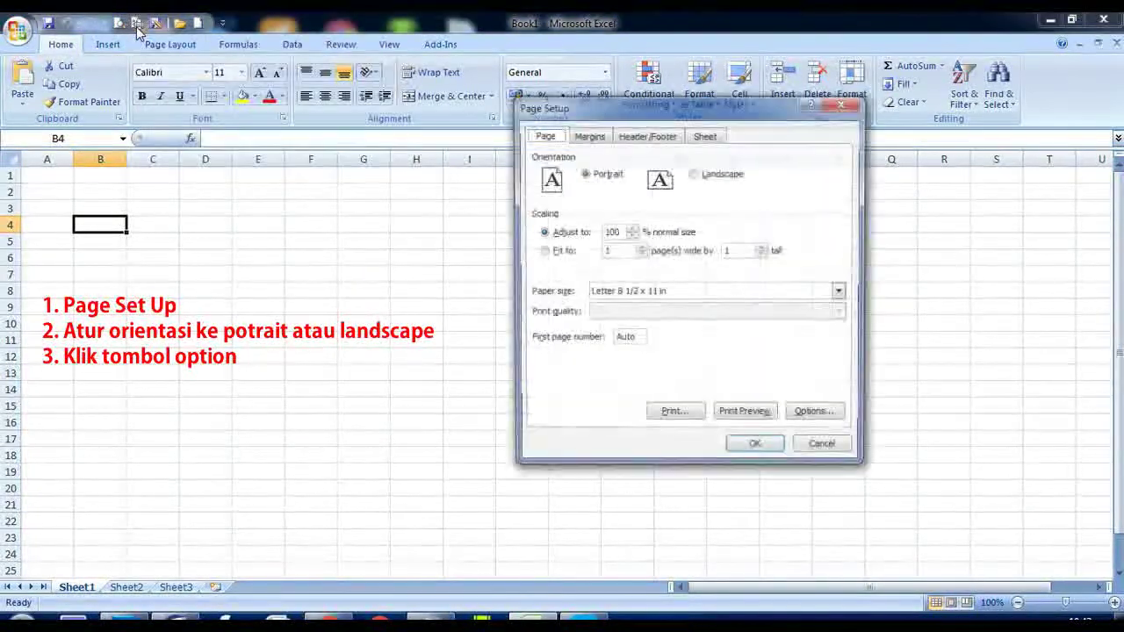
Step: In the EPSON printer properties, keep landscape orientation and choose a User-Defined paper size
{"action": "left_click", "coordinate": [845, 455]}
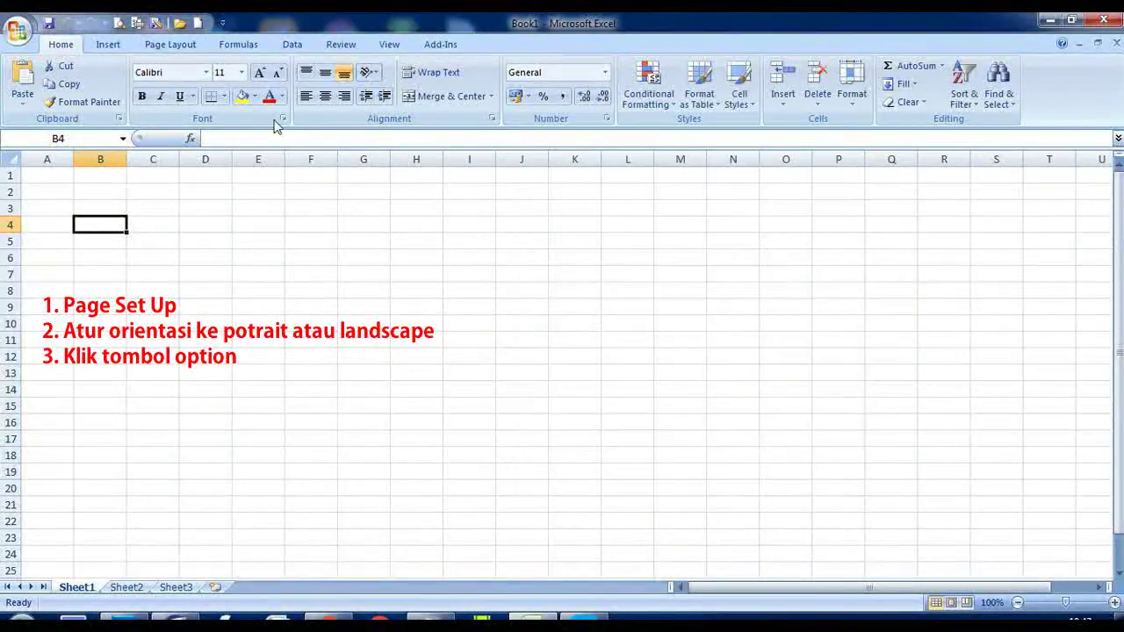
{"action": "left_click", "coordinate": [137, 23]}
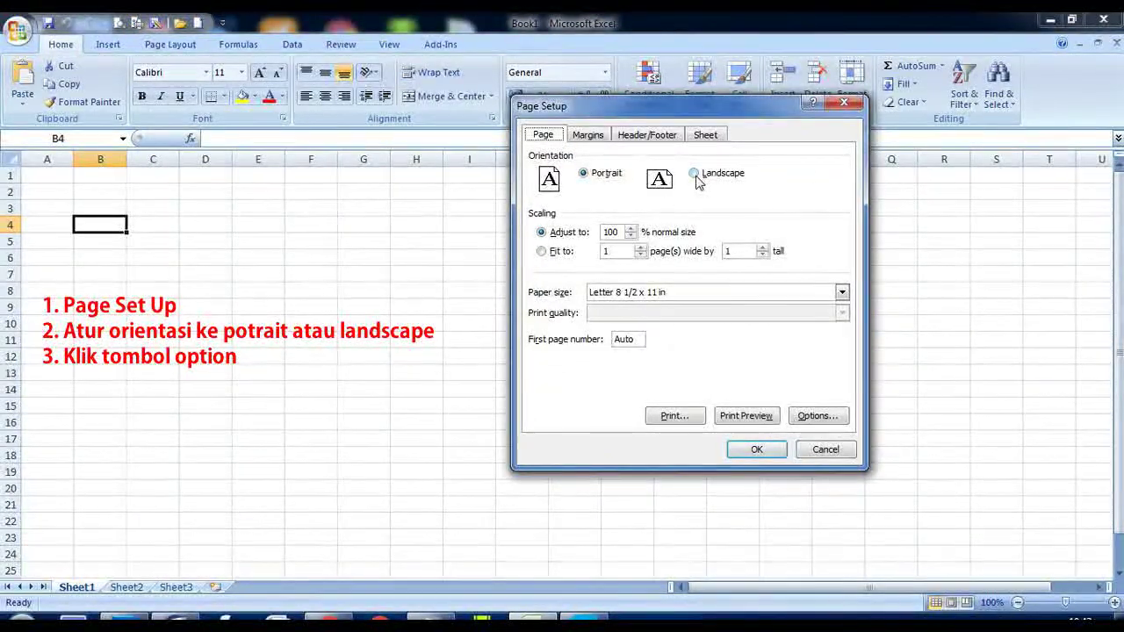
{"action": "left_click", "coordinate": [816, 416]}
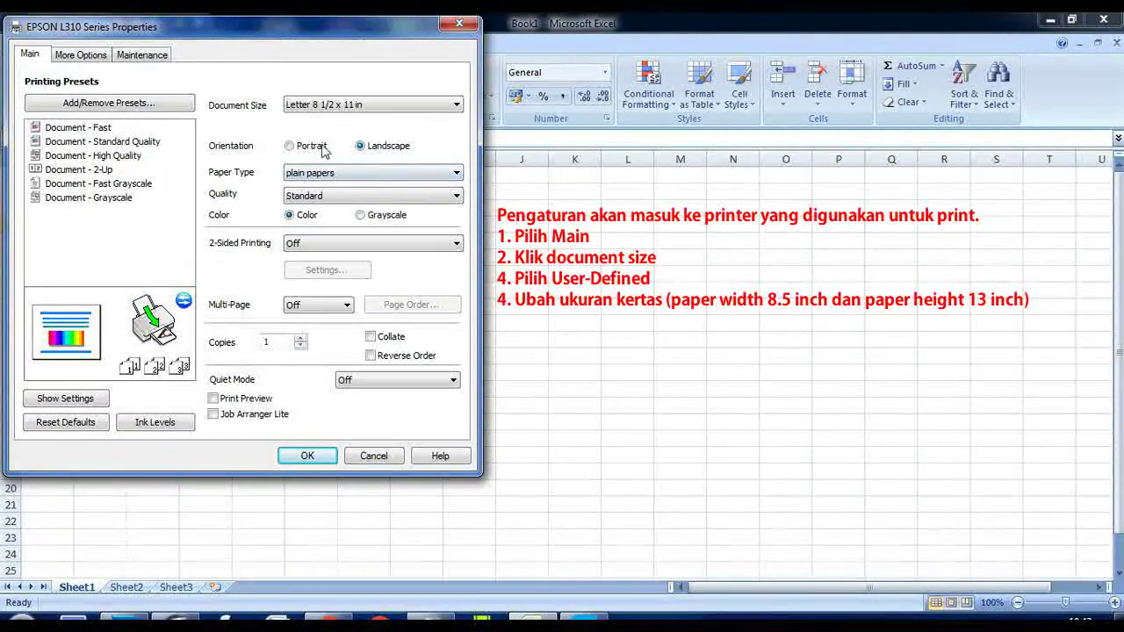
{"action": "left_click", "coordinate": [290, 147]}
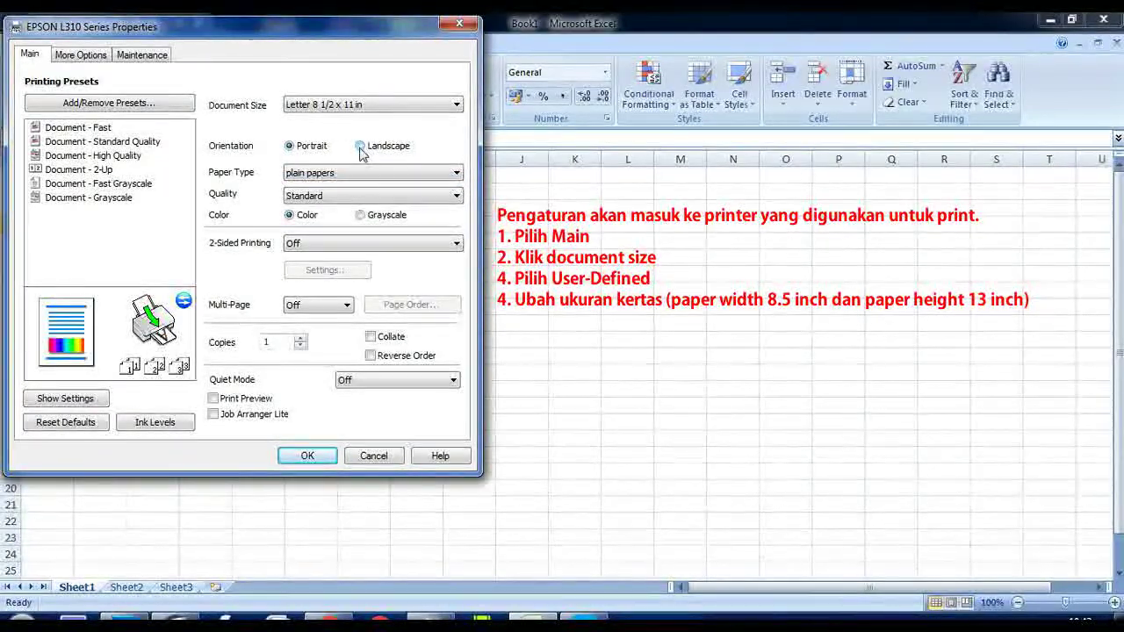
{"action": "left_click", "coordinate": [359, 145]}
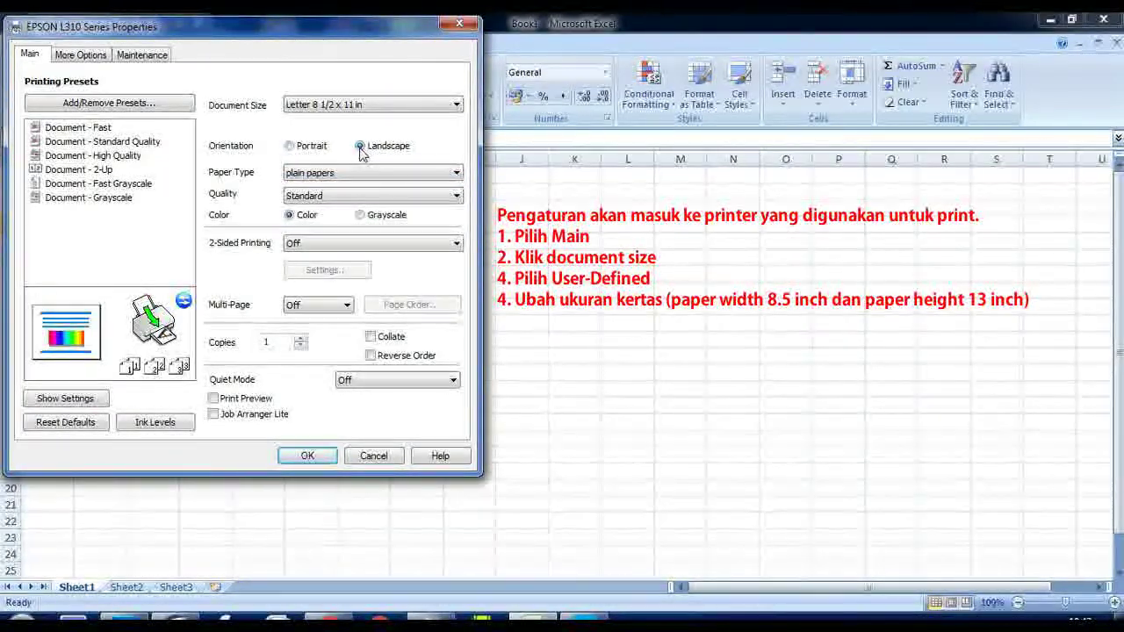
{"action": "left_click", "coordinate": [436, 105]}
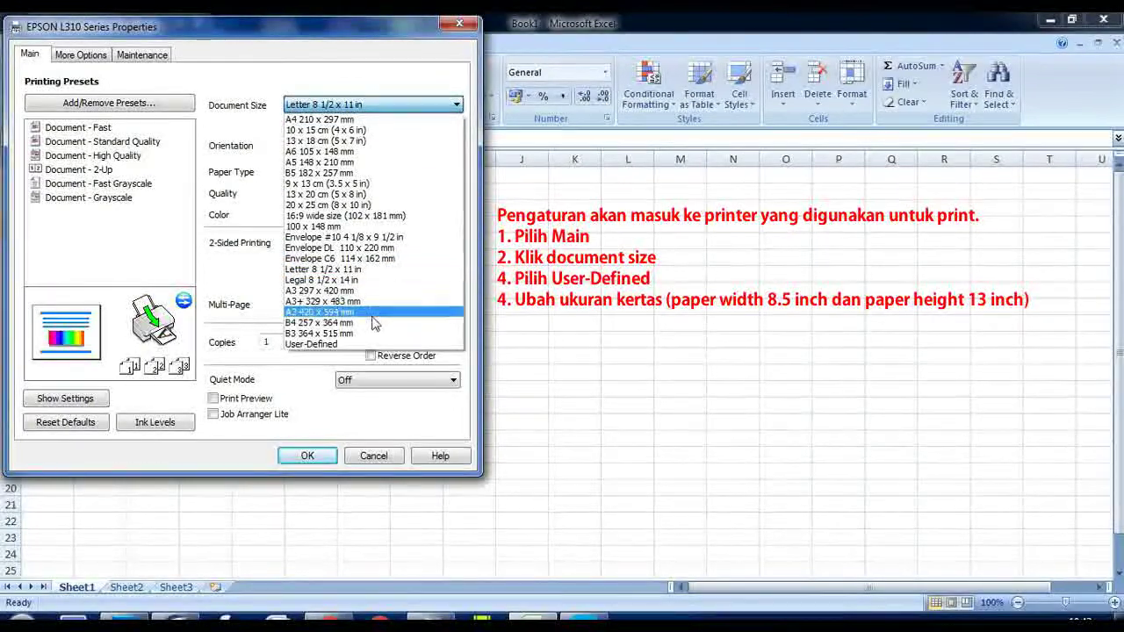
{"action": "left_click", "coordinate": [370, 345]}
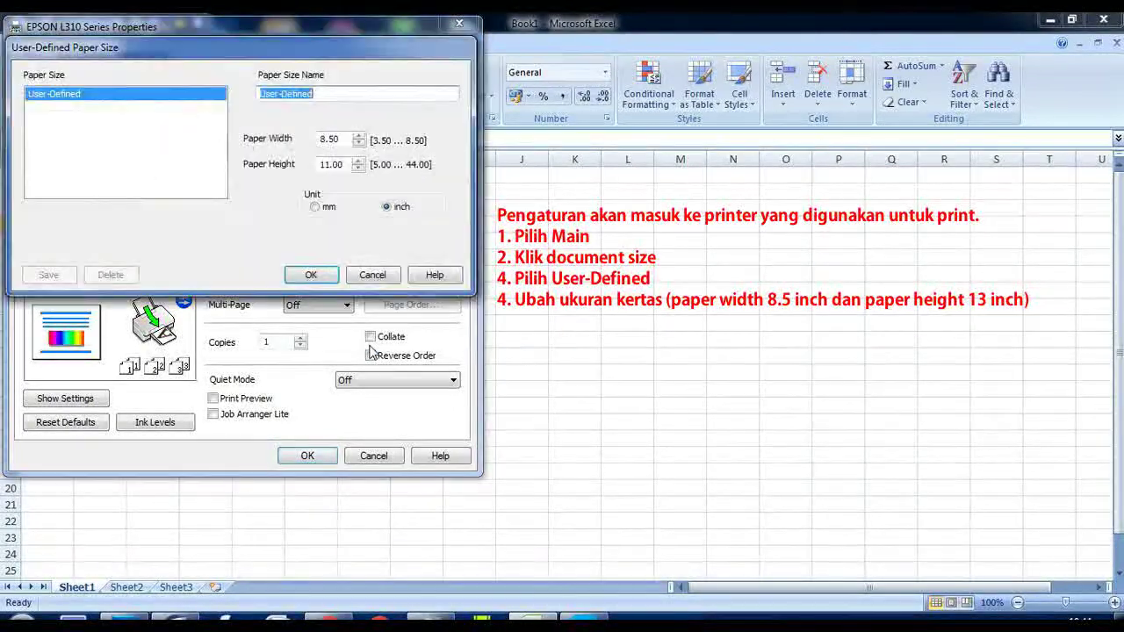
Step: Enter an 8.5 × 13 inch custom paper size and apply it to the worksheet
{"action": "type", "text": "8.5"}
{"action": "key", "text": "Tab"}
{"action": "left_click", "coordinate": [324, 166]}
{"action": "key", "text": "Delete"}
{"action": "type", "text": "3"}
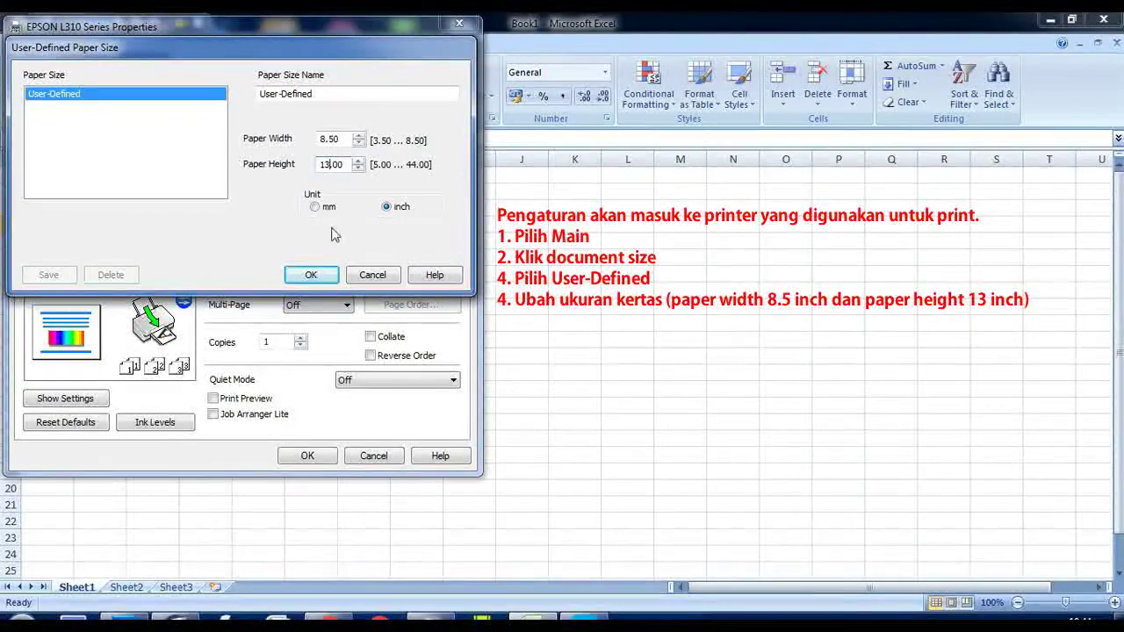
{"action": "left_click_drag", "start_coordinate": [342, 164], "coordinate": [294, 167]}
{"action": "left_click", "coordinate": [315, 276]}
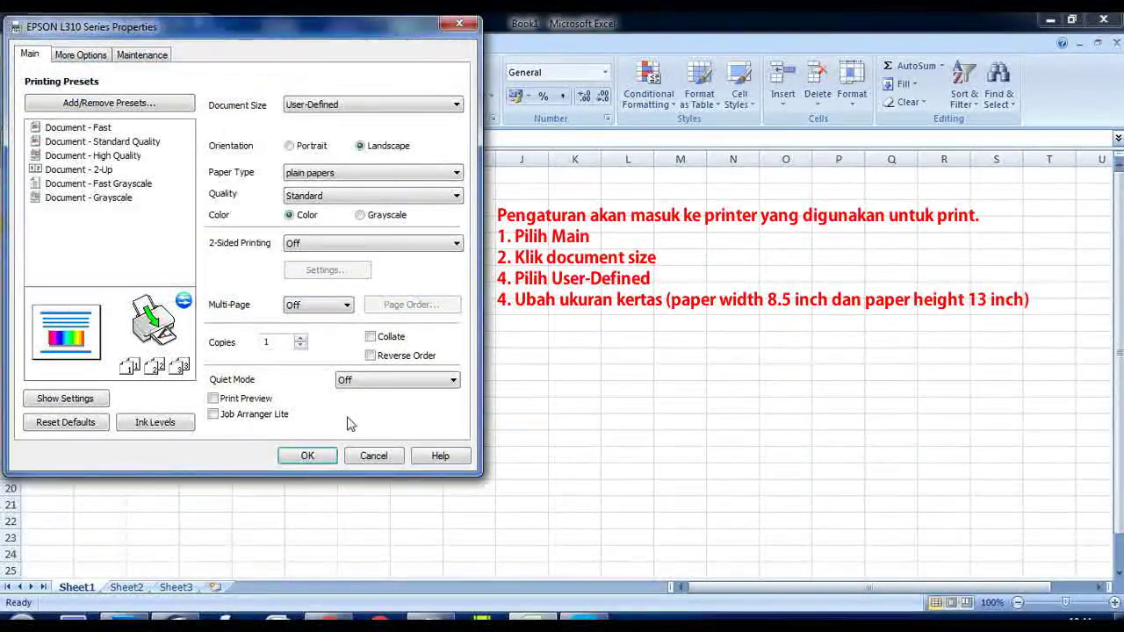
{"action": "left_click", "coordinate": [307, 456]}
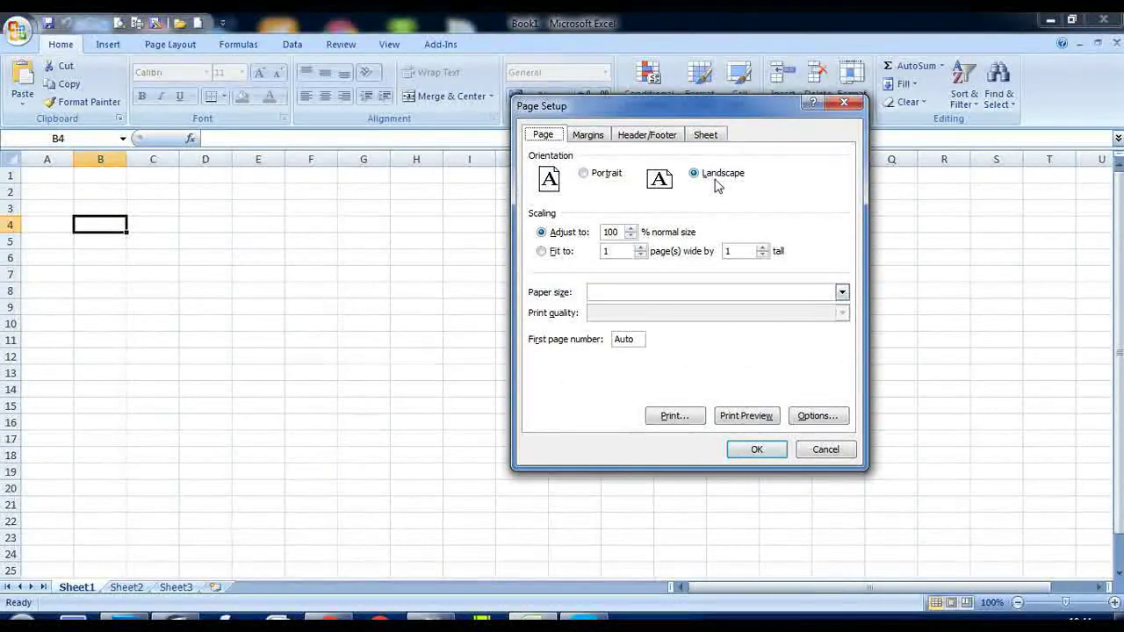
{"action": "left_click", "coordinate": [757, 449]}
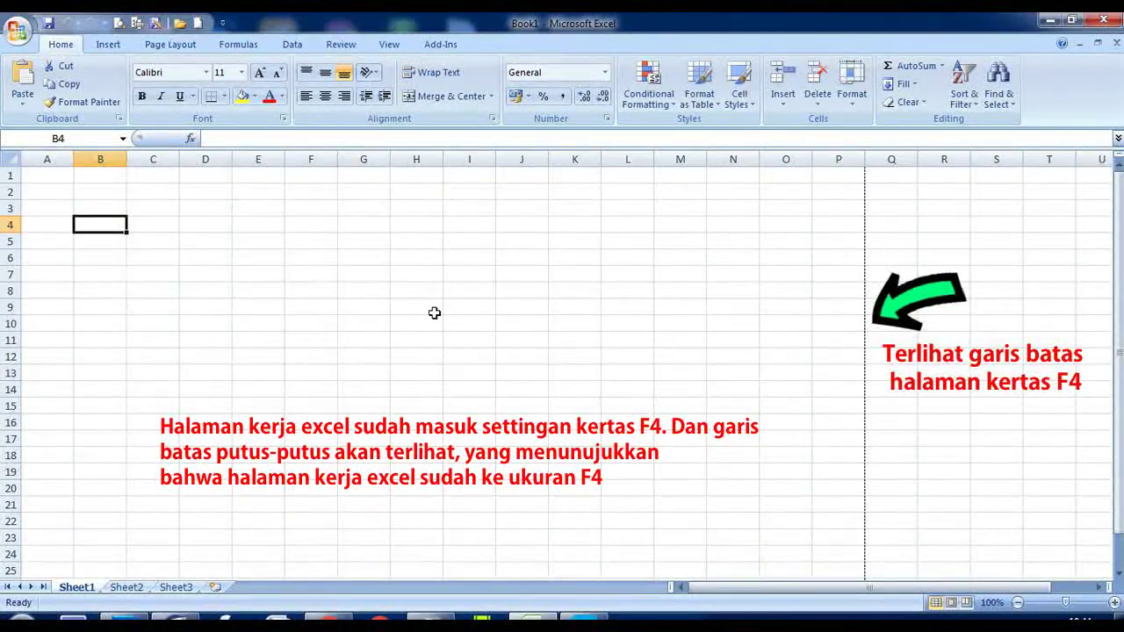
Step: Verify the EPSON paper is User-Defined 8.50 × 13.00 inches, then close Print without printing
{"action": "key", "text": "ctrl+p"}
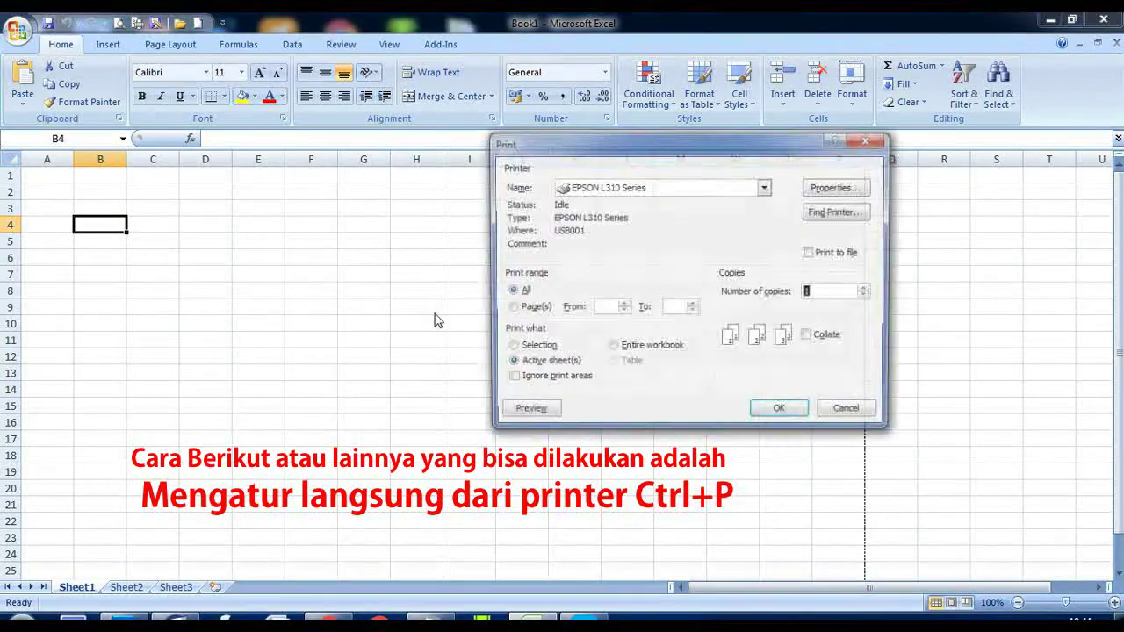
{"action": "left_click", "coordinate": [845, 190]}
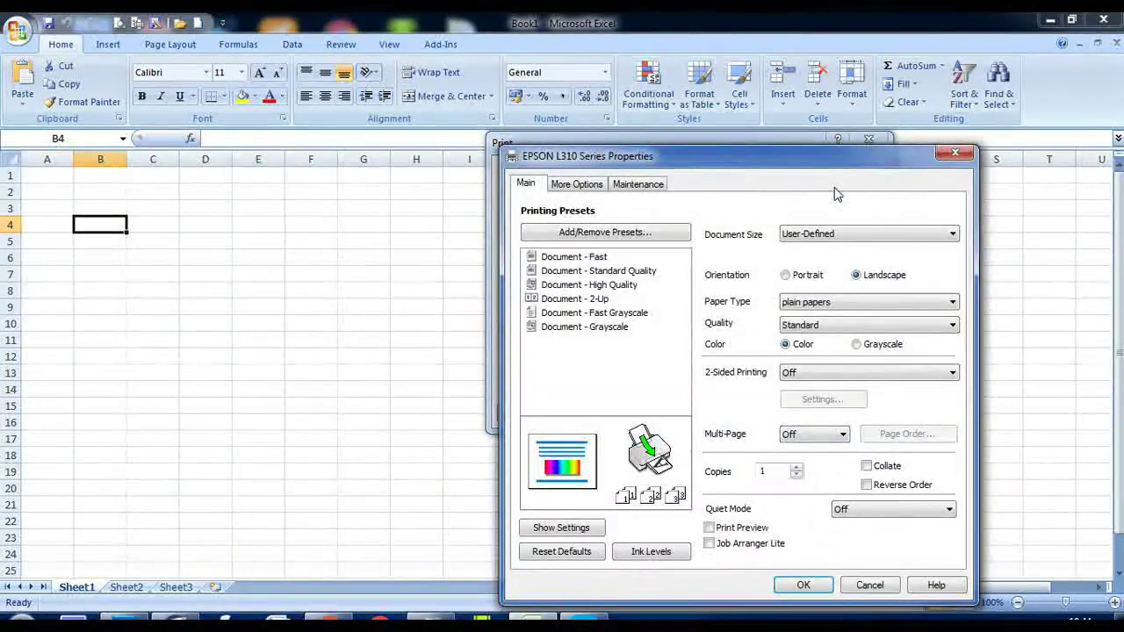
{"action": "left_click", "coordinate": [844, 233]}
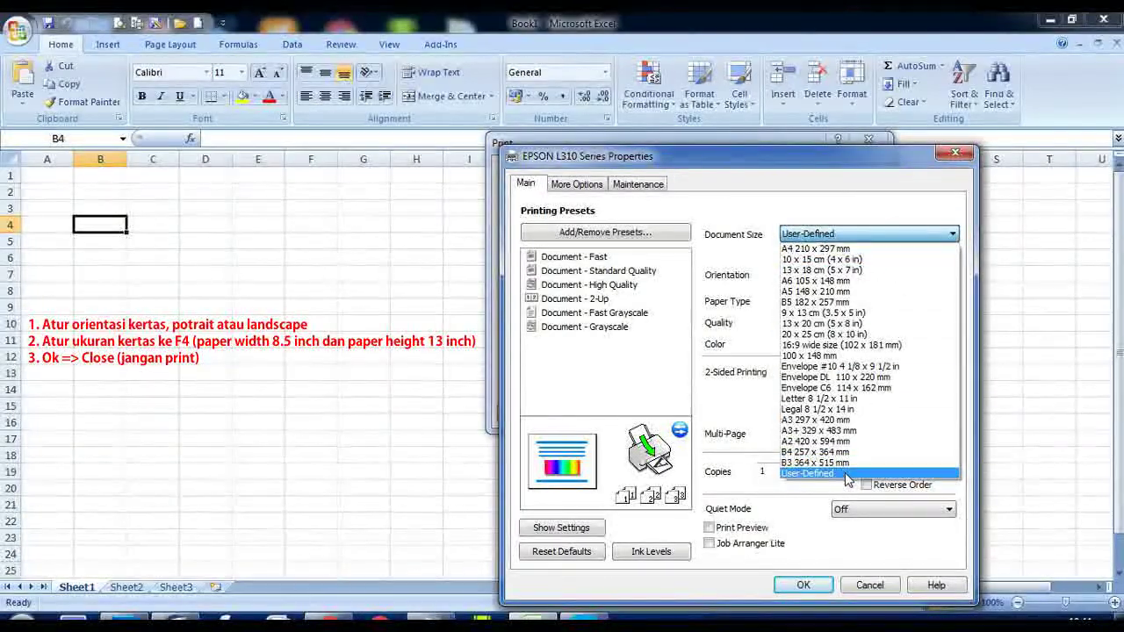
{"action": "left_click", "coordinate": [843, 474]}
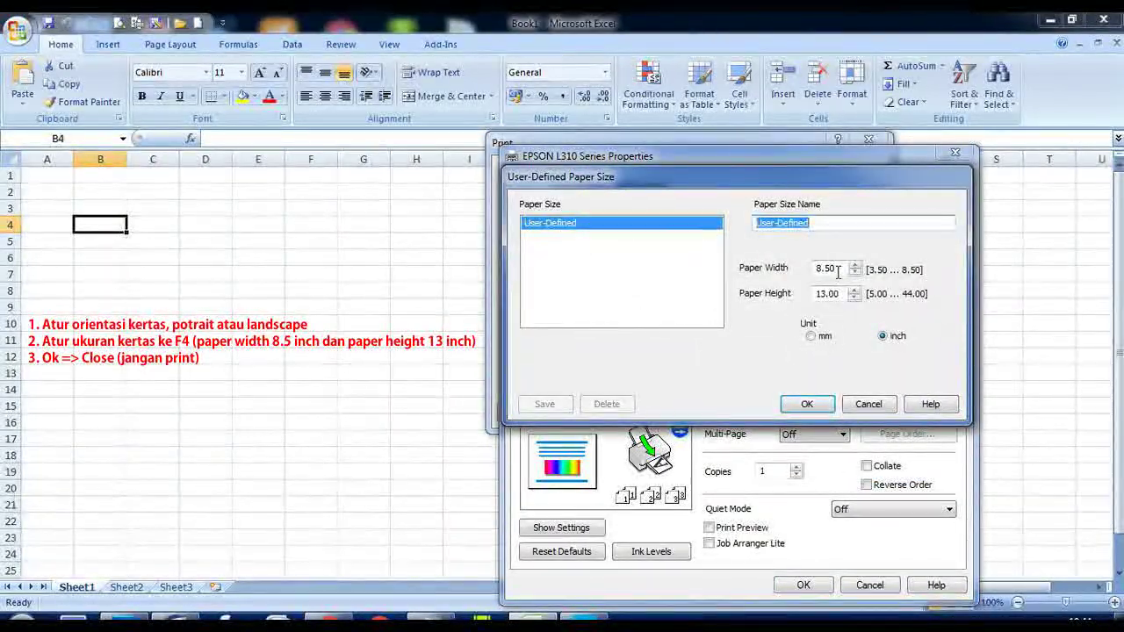
{"action": "double_click", "coordinate": [828, 268]}
{"action": "double_click", "coordinate": [841, 295]}
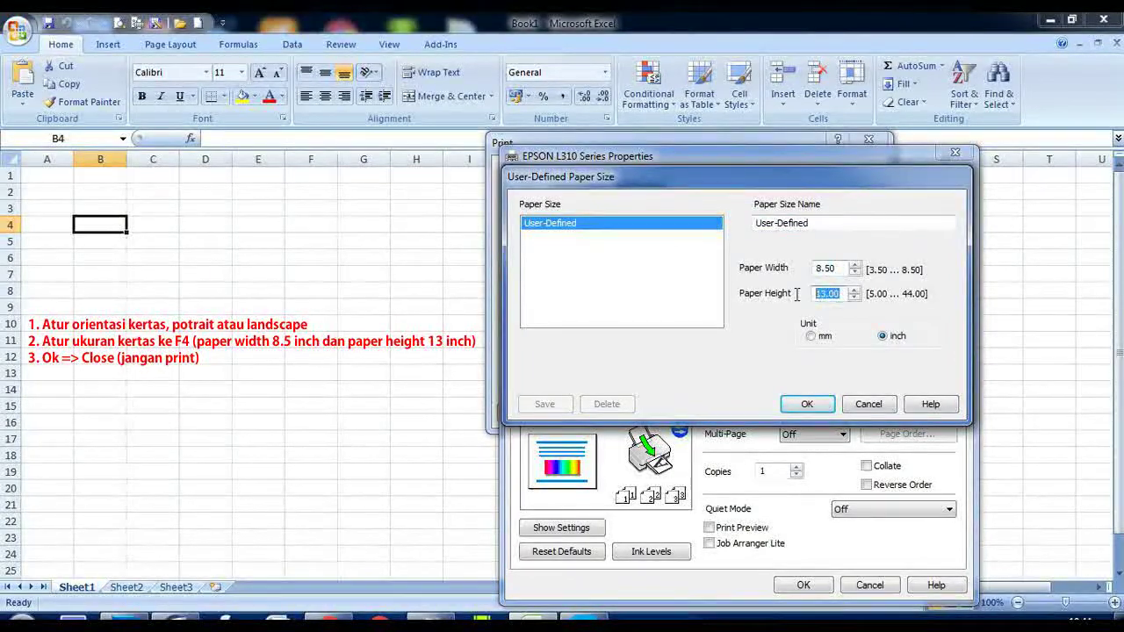
{"action": "left_click", "coordinate": [801, 404]}
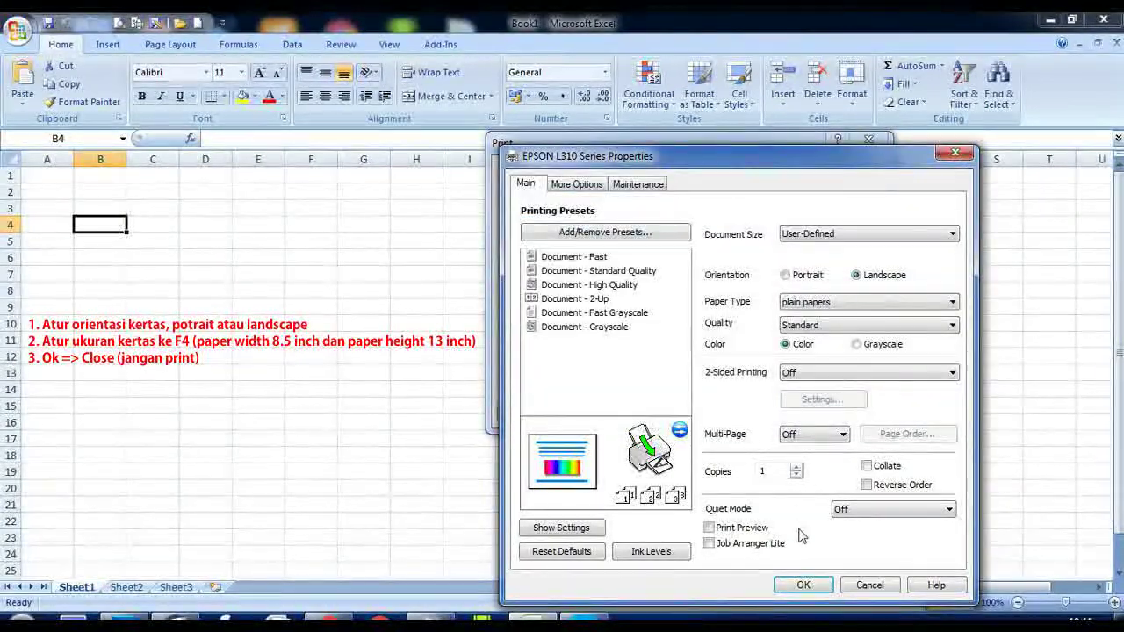
{"action": "left_click", "coordinate": [801, 586]}
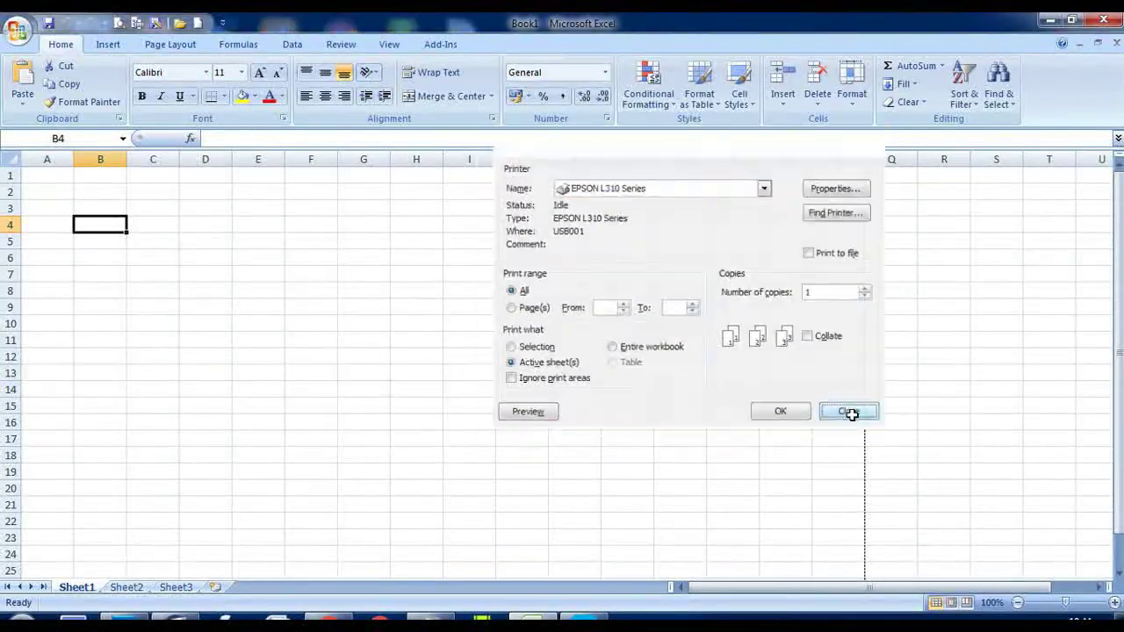
{"action": "left_click", "coordinate": [851, 414]}
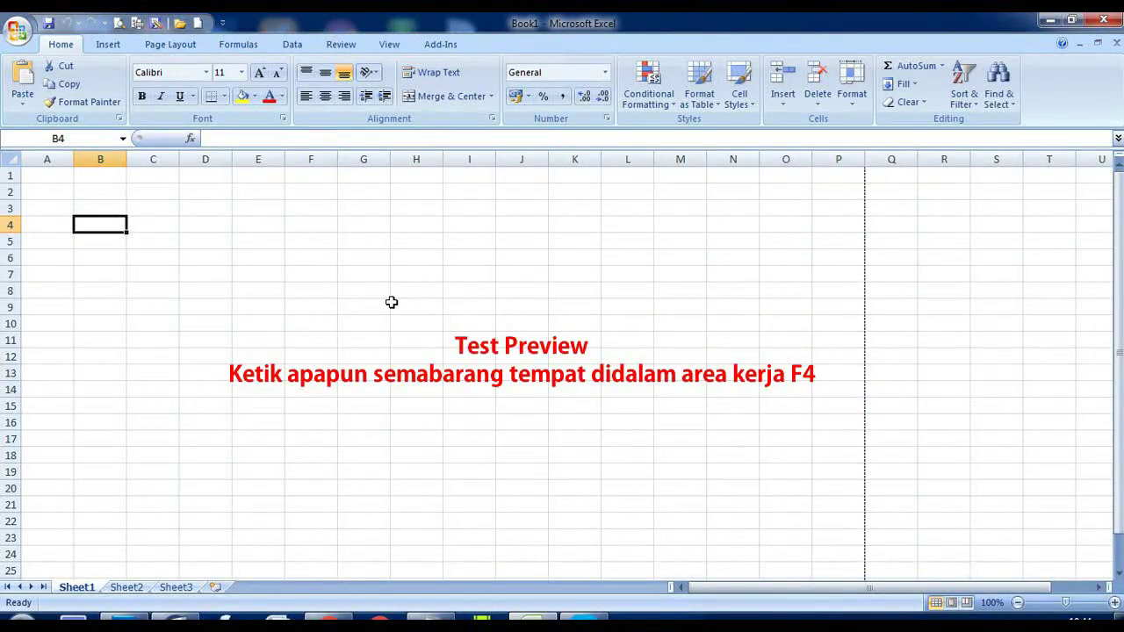
Step: Enter AAA in cell B4 and show the margin guides in Print Preview
{"action": "type", "text": "AAA"}
{"action": "left_click", "coordinate": [359, 291]}
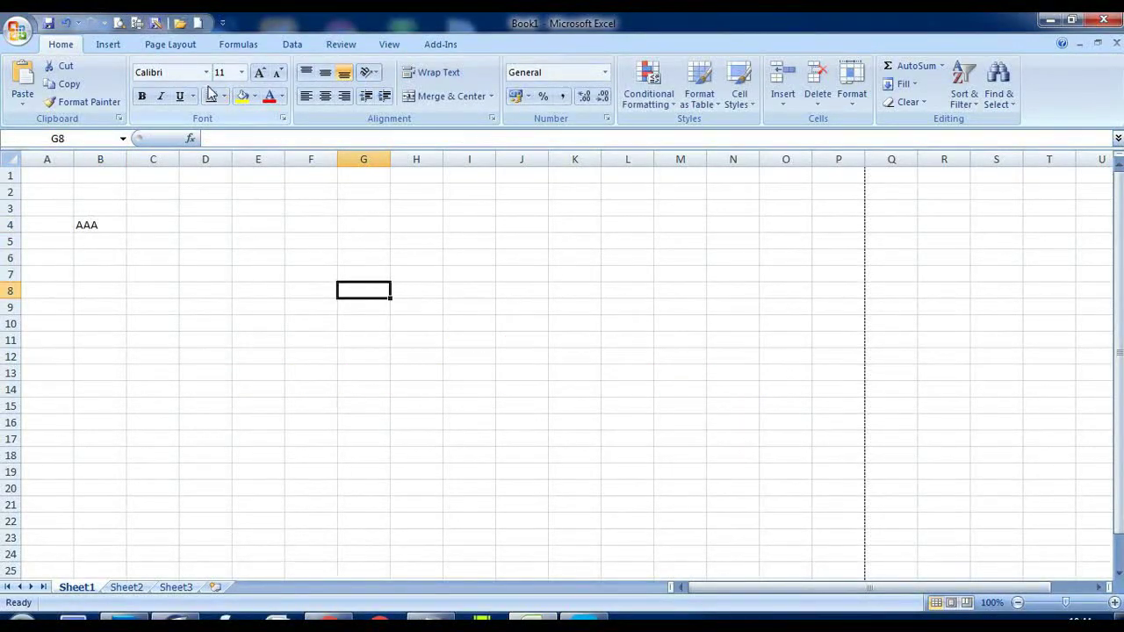
{"action": "left_click", "coordinate": [120, 27]}
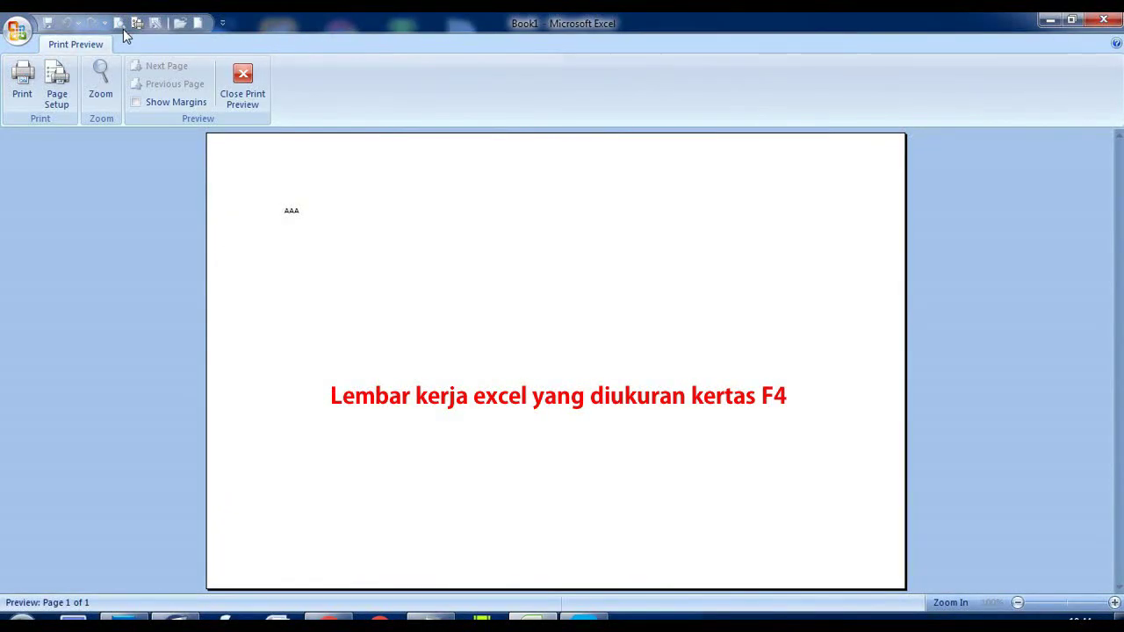
{"action": "left_click", "coordinate": [137, 103]}
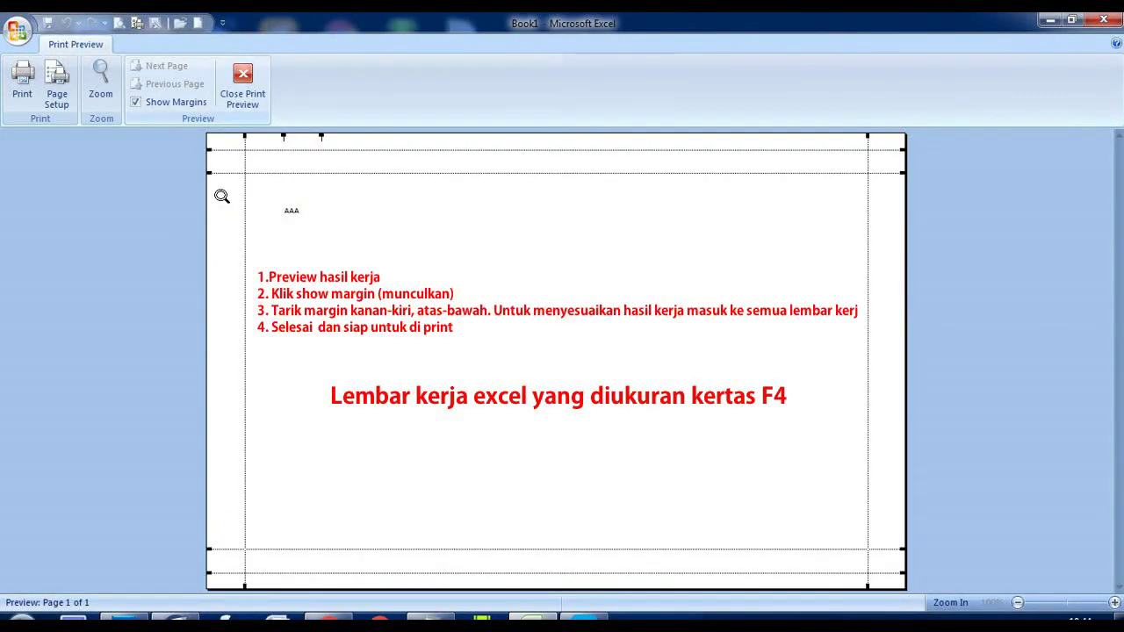
Step: Drag the top, left, right and bottom margins toward the page edges, then close Print Preview
{"action": "left_click_drag", "start_coordinate": [579, 173], "coordinate": [579, 162]}
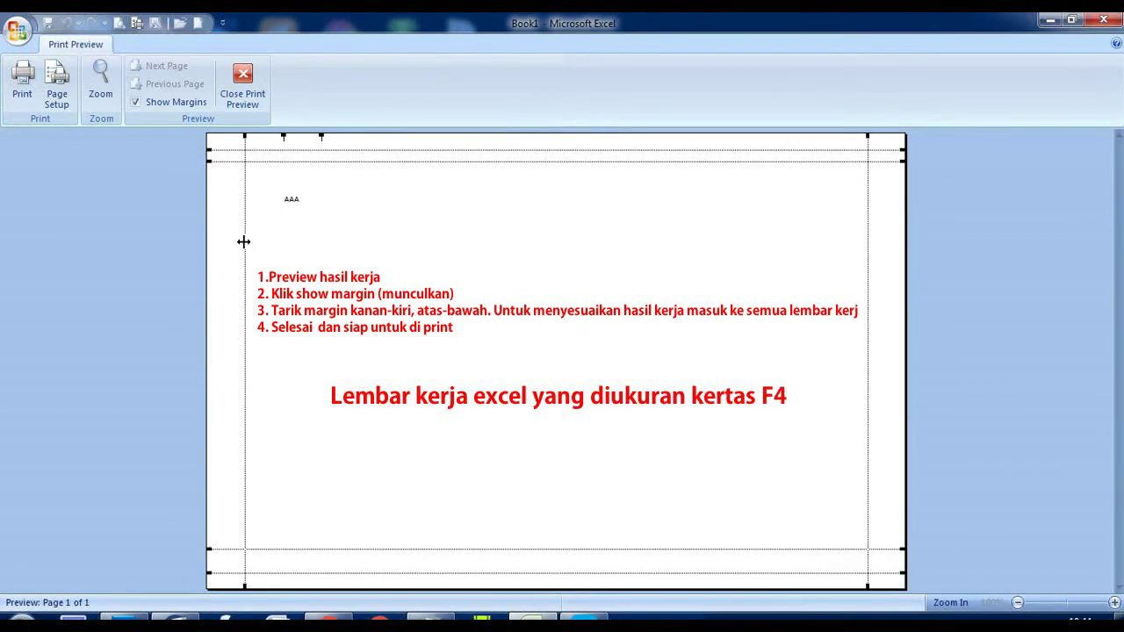
{"action": "left_click_drag", "start_coordinate": [226, 237], "coordinate": [224, 237]}
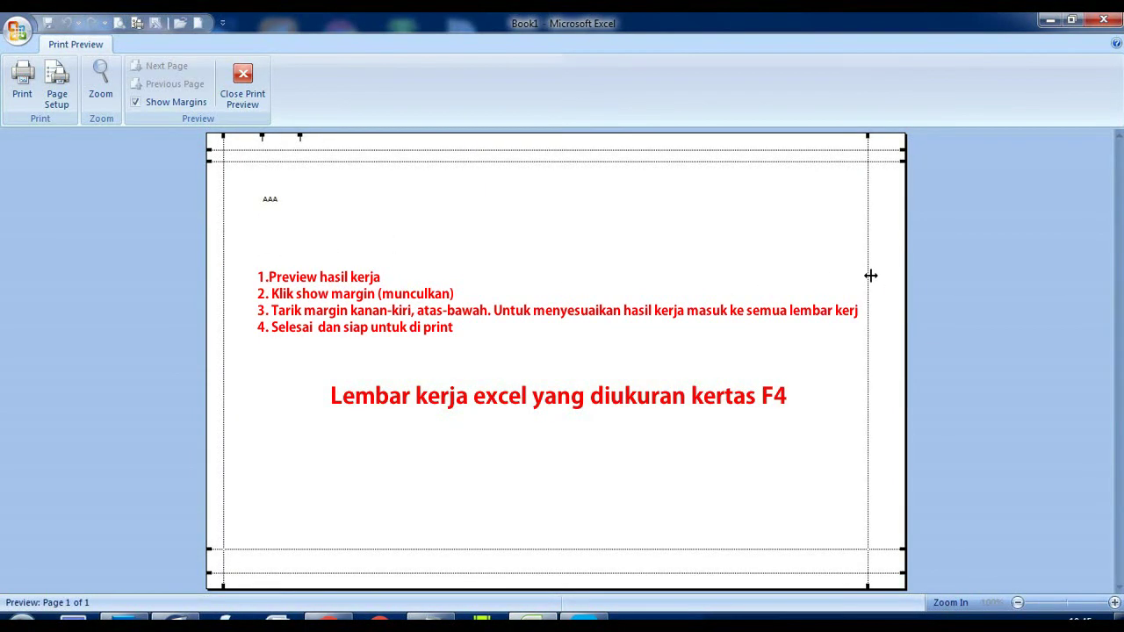
{"action": "left_click_drag", "start_coordinate": [881, 274], "coordinate": [880, 274]}
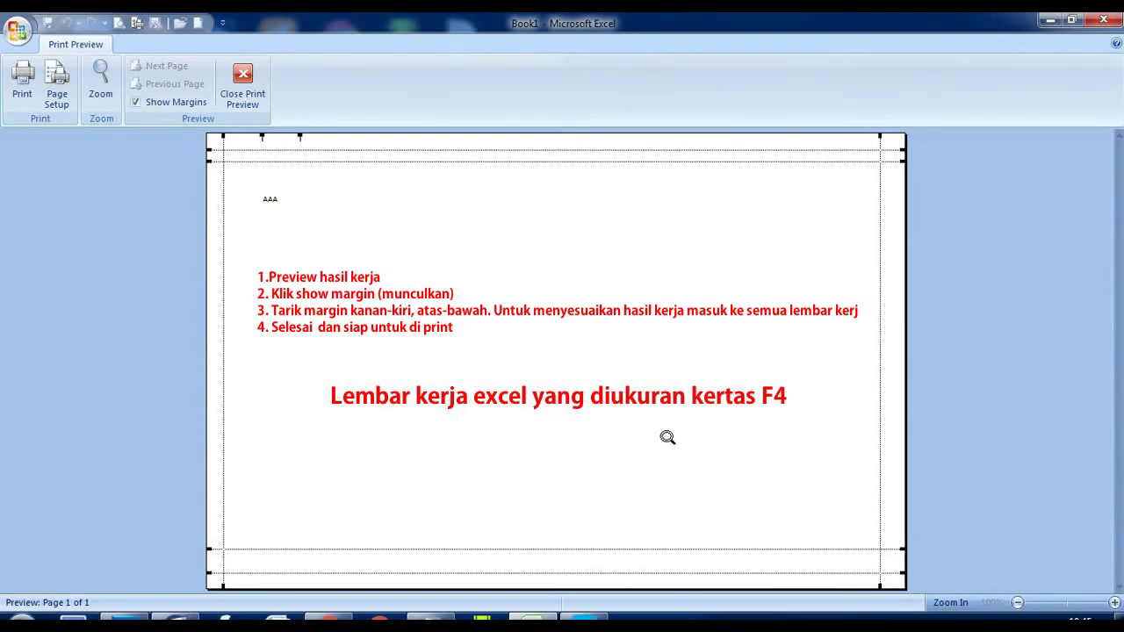
{"action": "left_click_drag", "start_coordinate": [573, 550], "coordinate": [572, 563]}
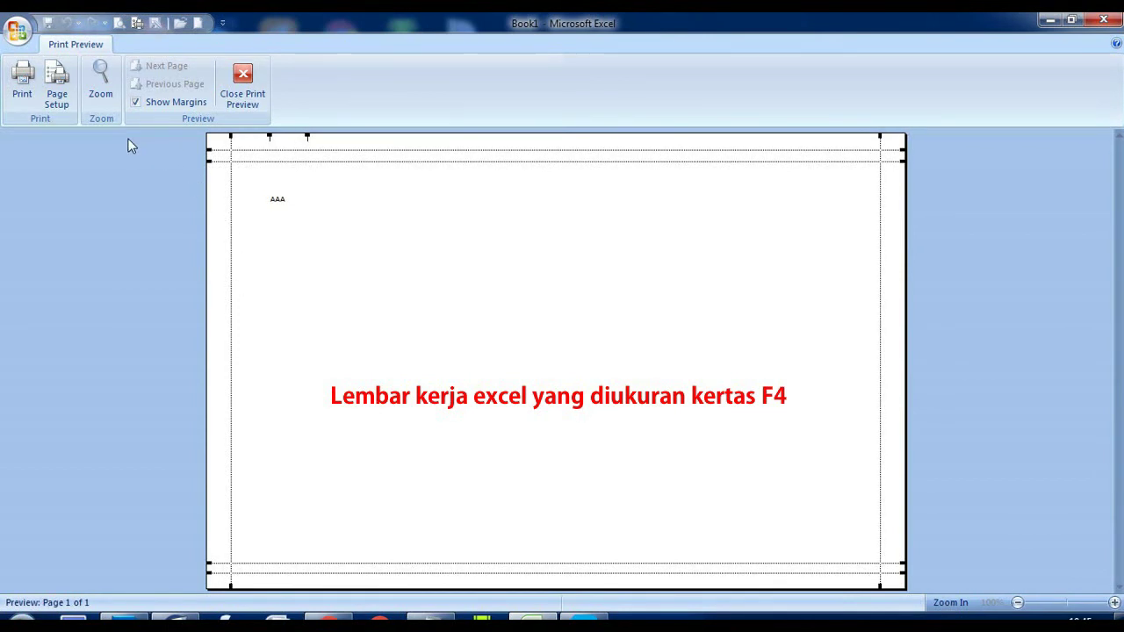
{"action": "left_click", "coordinate": [137, 103]}
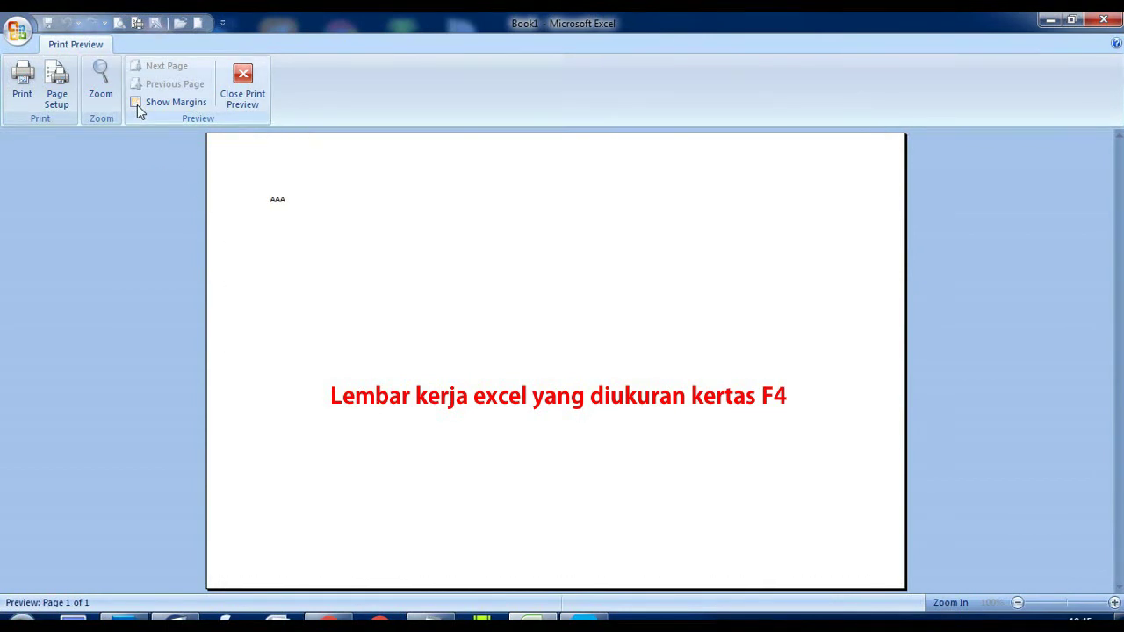
{"action": "left_click", "coordinate": [136, 102]}
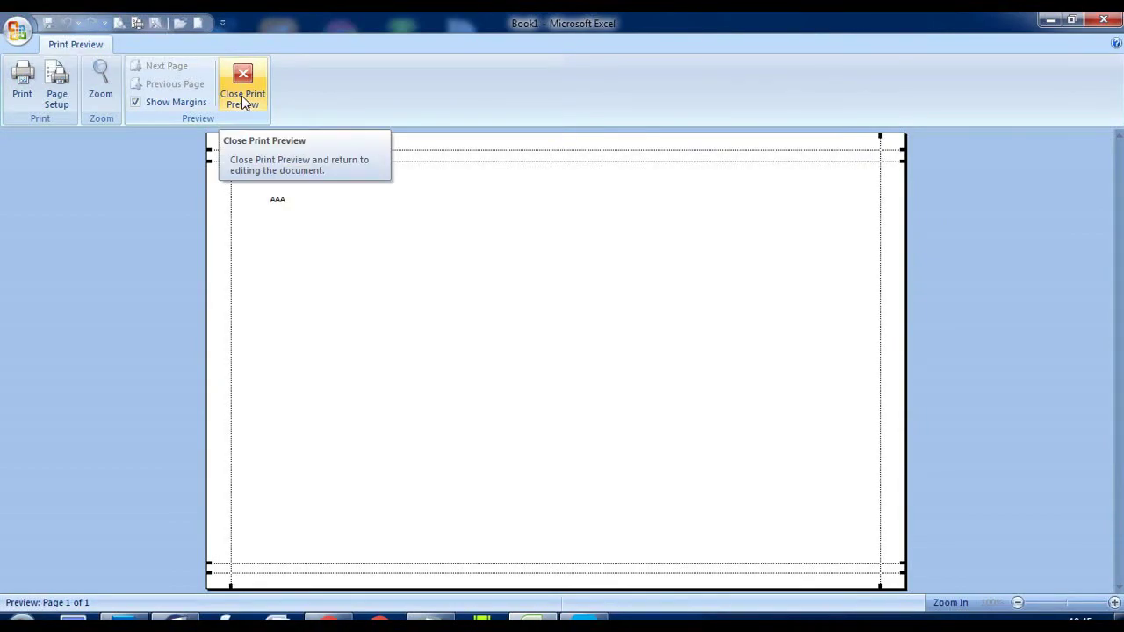
{"action": "left_click", "coordinate": [242, 99]}
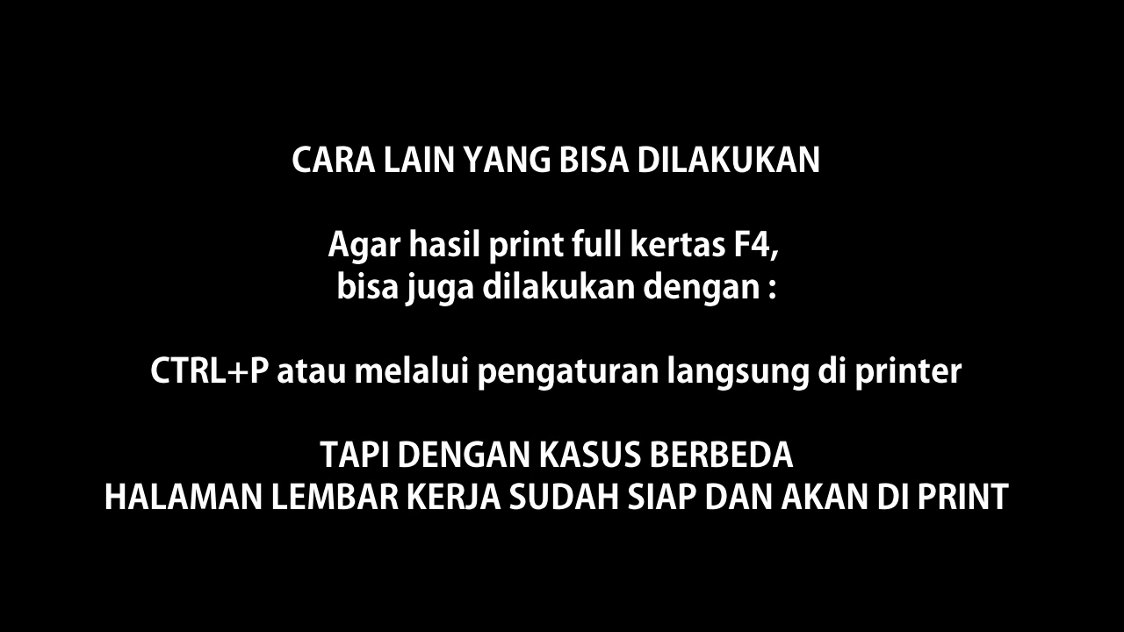
Step: Scroll the Surat Keterangan Lahir form, review its 2-page Print Preview, then open the Print dialog
{"action": "scroll", "coordinate": [330, 332], "scroll_direction": "up", "scroll_amount": 2}
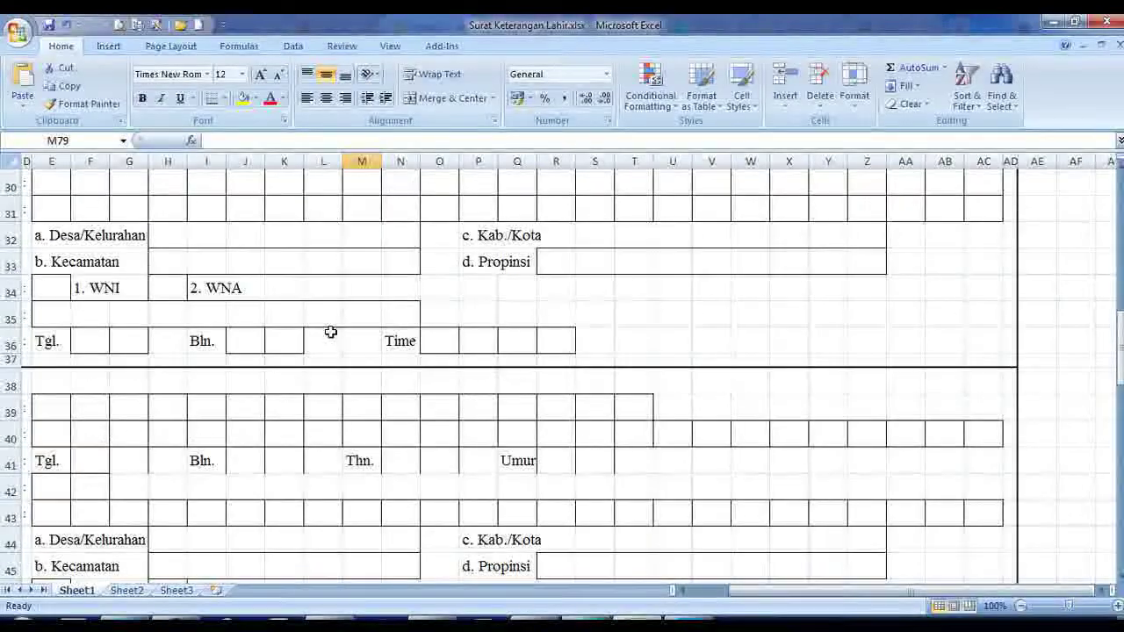
{"action": "left_click", "coordinate": [326, 332]}
{"action": "scroll", "coordinate": [348, 367], "scroll_direction": "up", "scroll_amount": 4}
{"action": "scroll", "coordinate": [348, 364], "scroll_direction": "down", "scroll_amount": 1, "text": "ctrl"}
{"action": "scroll", "coordinate": [348, 365], "scroll_direction": "down", "scroll_amount": 2, "text": "ctrl"}
{"action": "scroll", "coordinate": [349, 364], "scroll_direction": "down", "scroll_amount": 2, "text": "ctrl"}
{"action": "scroll", "coordinate": [252, 358], "scroll_direction": "down", "scroll_amount": 1, "text": "ctrl"}
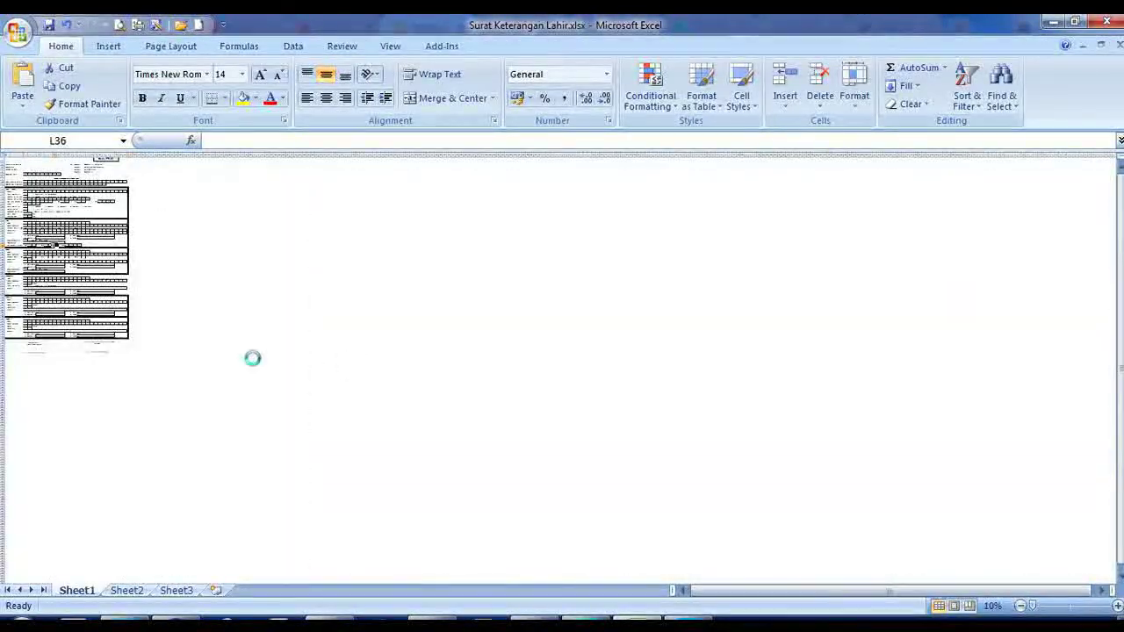
{"action": "scroll", "coordinate": [252, 357], "scroll_direction": "up", "scroll_amount": 1, "text": "ctrl"}
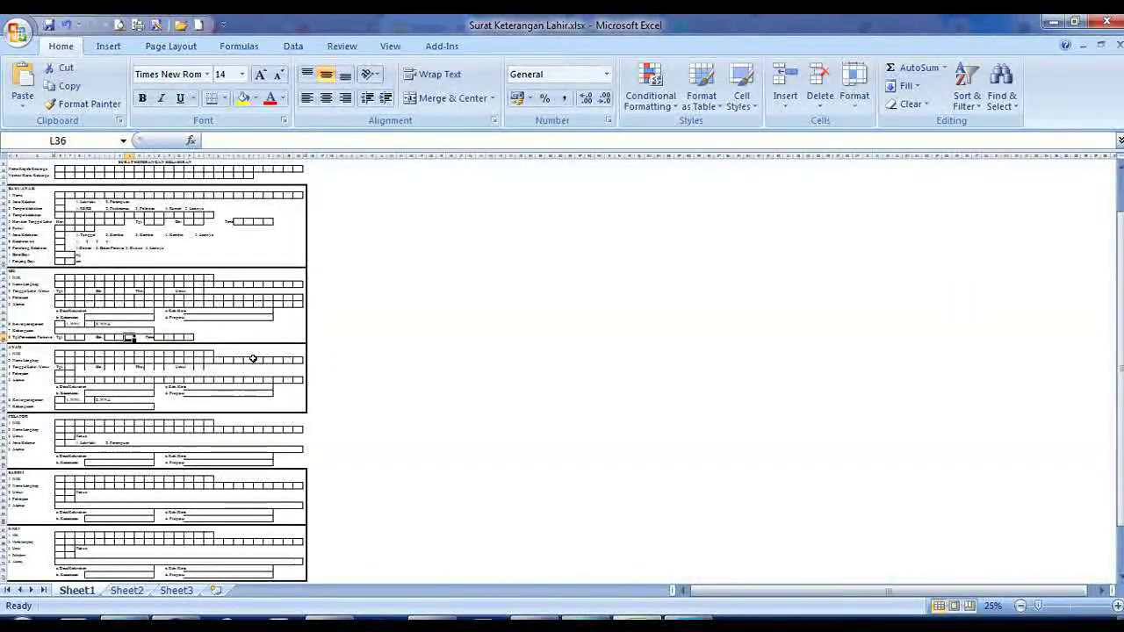
{"action": "left_click", "coordinate": [116, 25]}
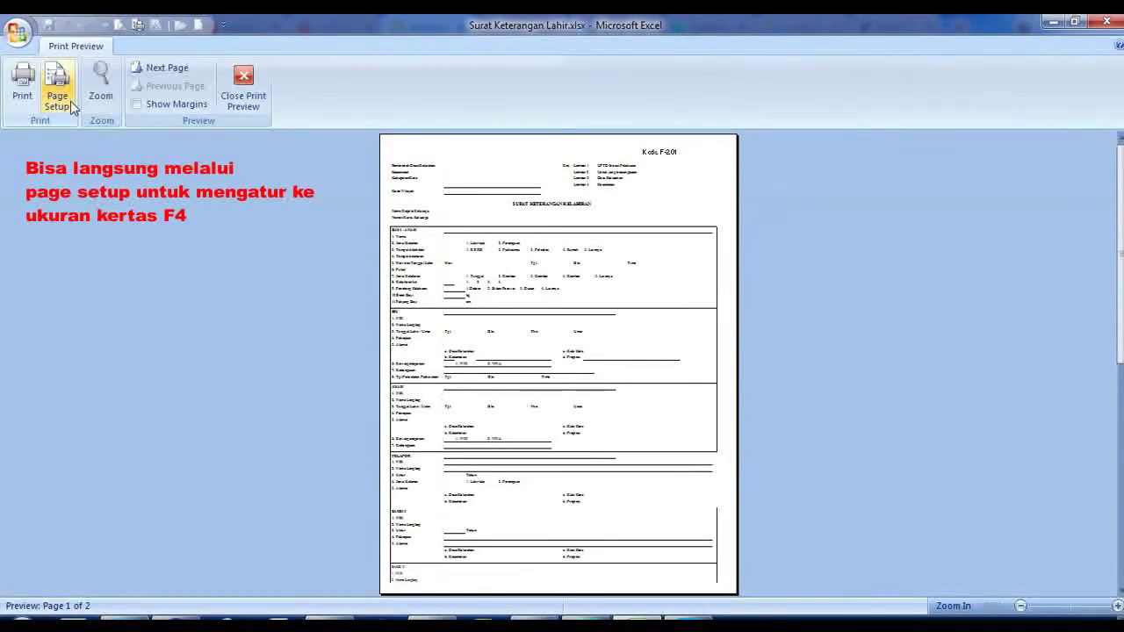
{"action": "left_click", "coordinate": [250, 101]}
{"action": "scroll", "coordinate": [351, 351], "scroll_direction": "down", "scroll_amount": 1}
{"action": "scroll", "coordinate": [257, 449], "scroll_direction": "down", "scroll_amount": 1}
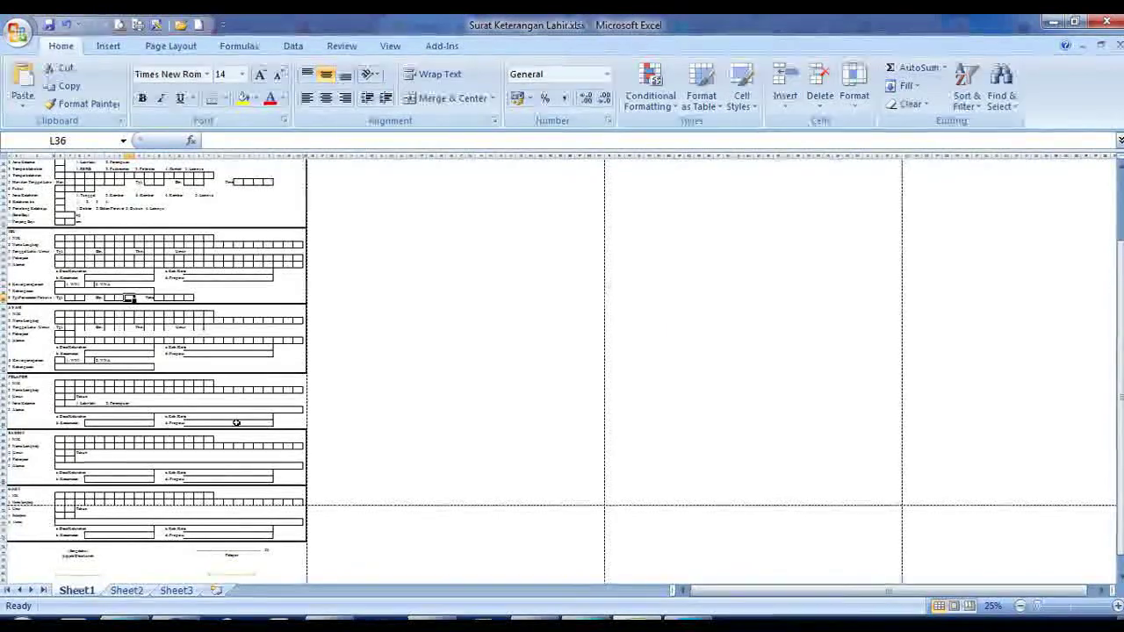
{"action": "key", "text": "ctrl+p"}
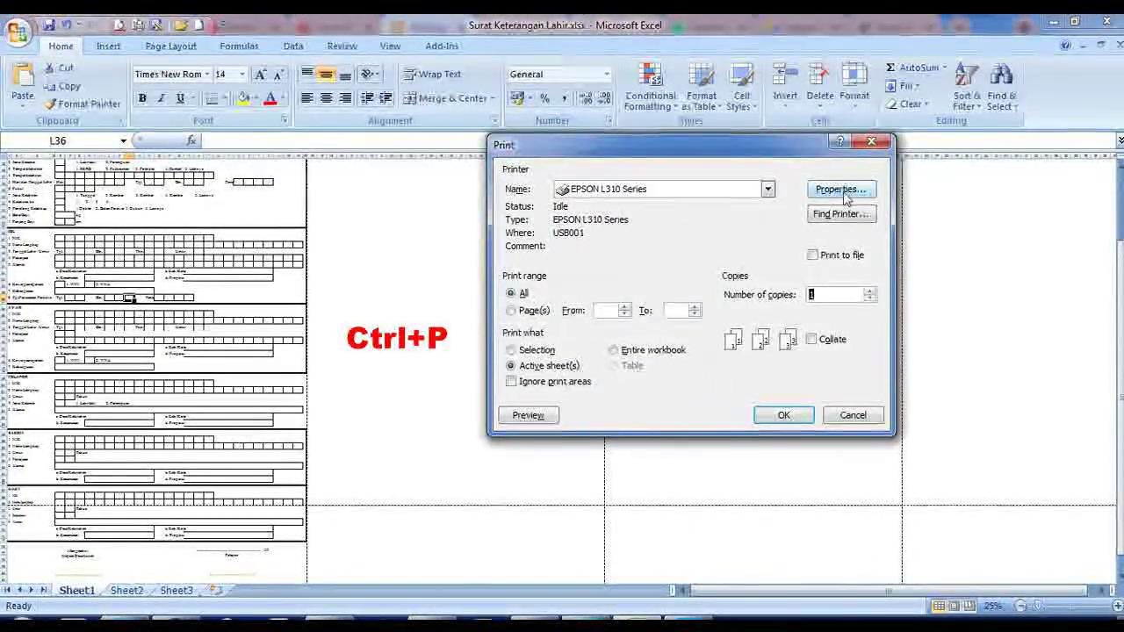
Step: Set the EPSON L310 to User-Defined paper with height 13 (8.50 × 13.00 in), closing without printing
{"action": "left_click", "coordinate": [843, 191]}
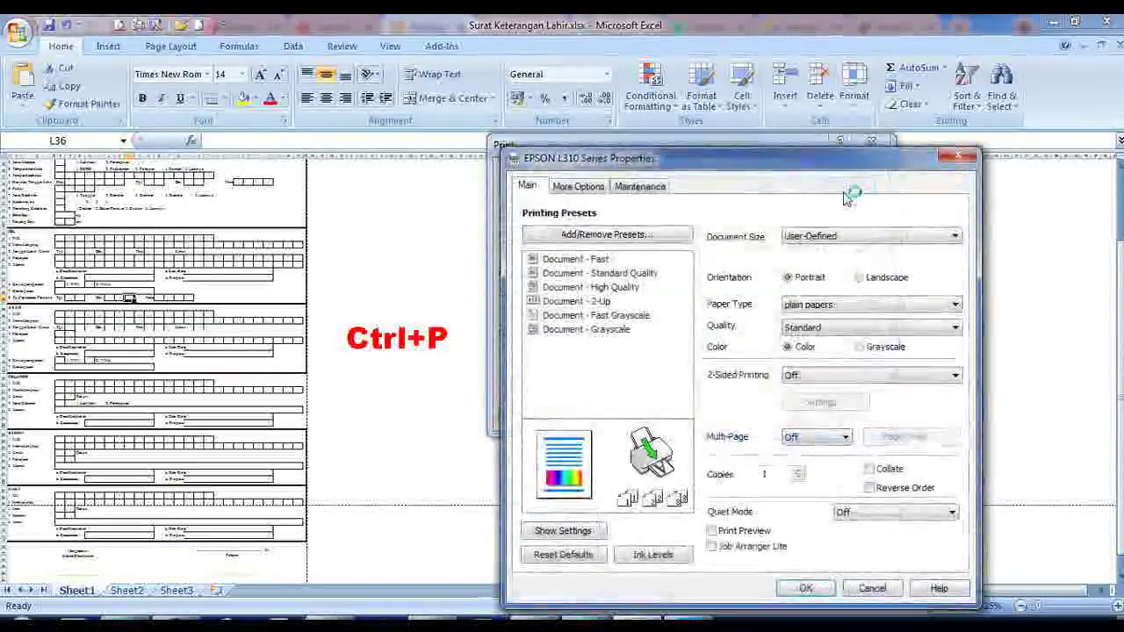
{"action": "left_click", "coordinate": [833, 237]}
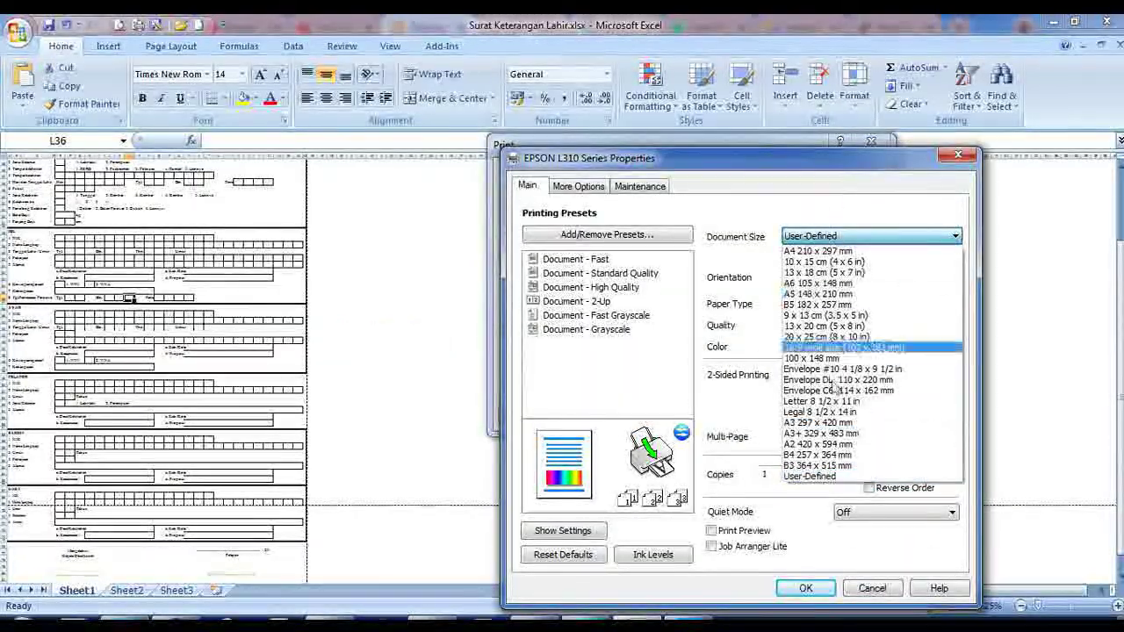
{"action": "left_click", "coordinate": [841, 477]}
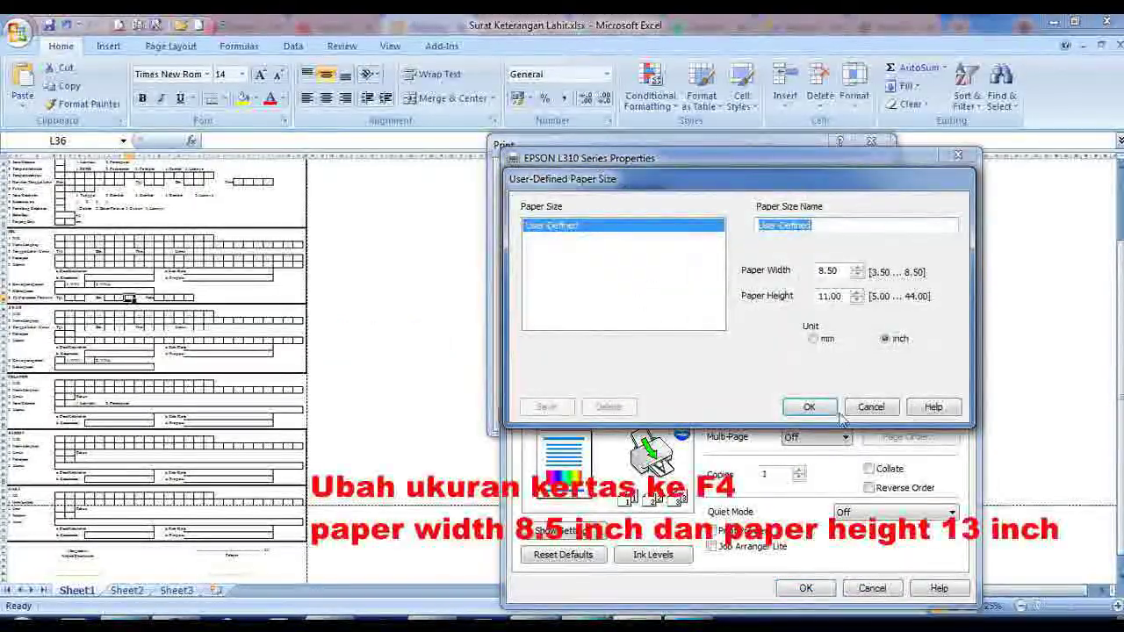
{"action": "double_click", "coordinate": [848, 268]}
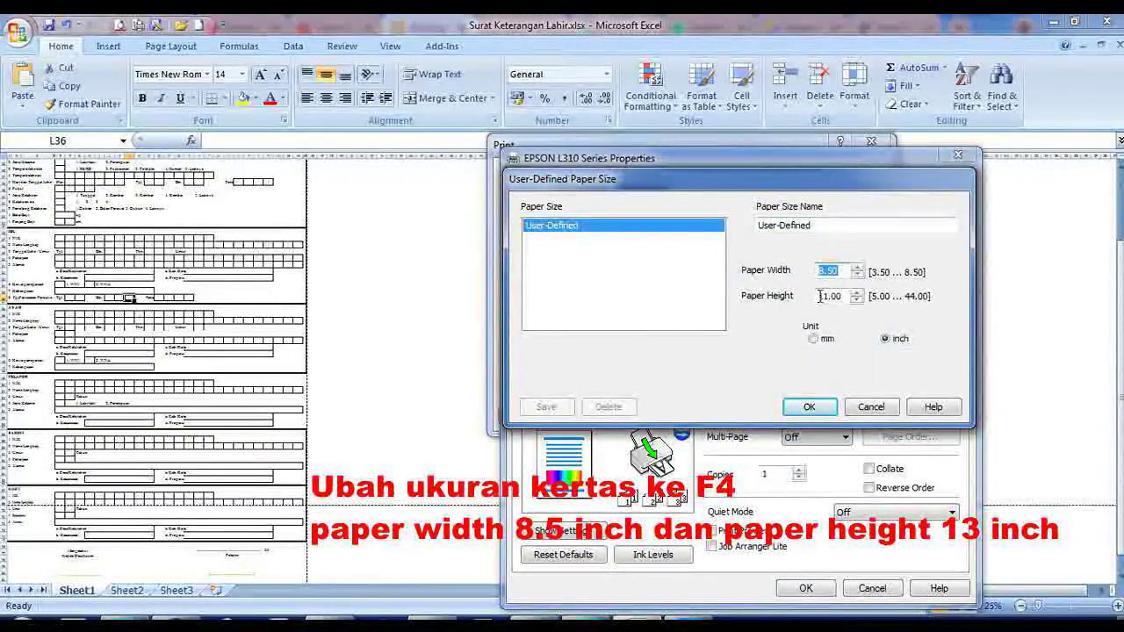
{"action": "double_click", "coordinate": [825, 297]}
{"action": "type", "text": "1"}
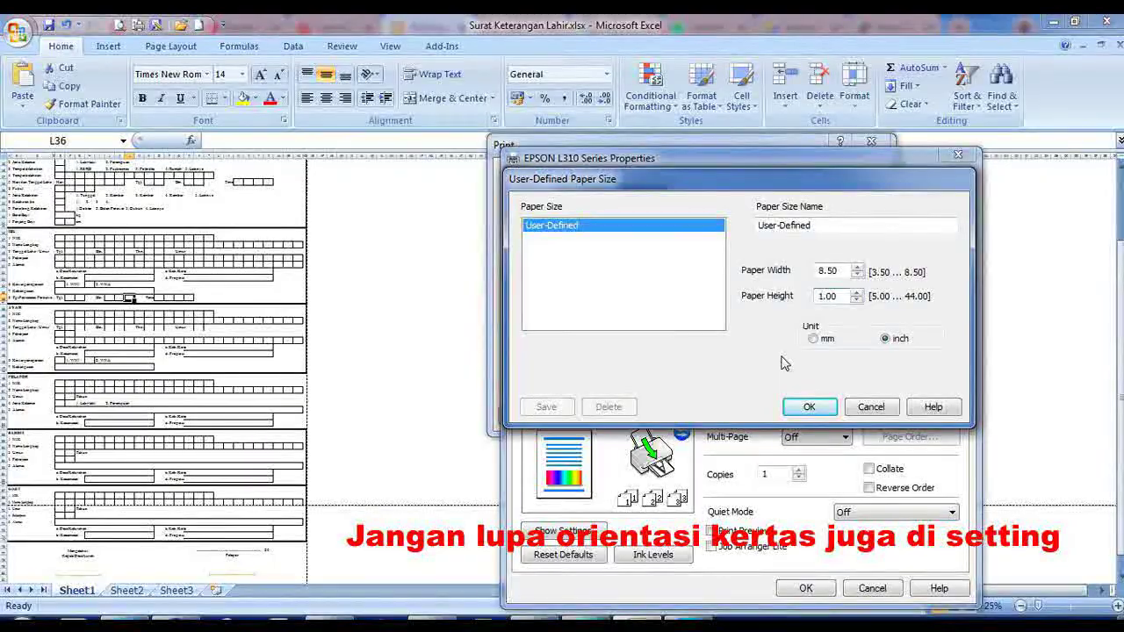
{"action": "type", "text": "3"}
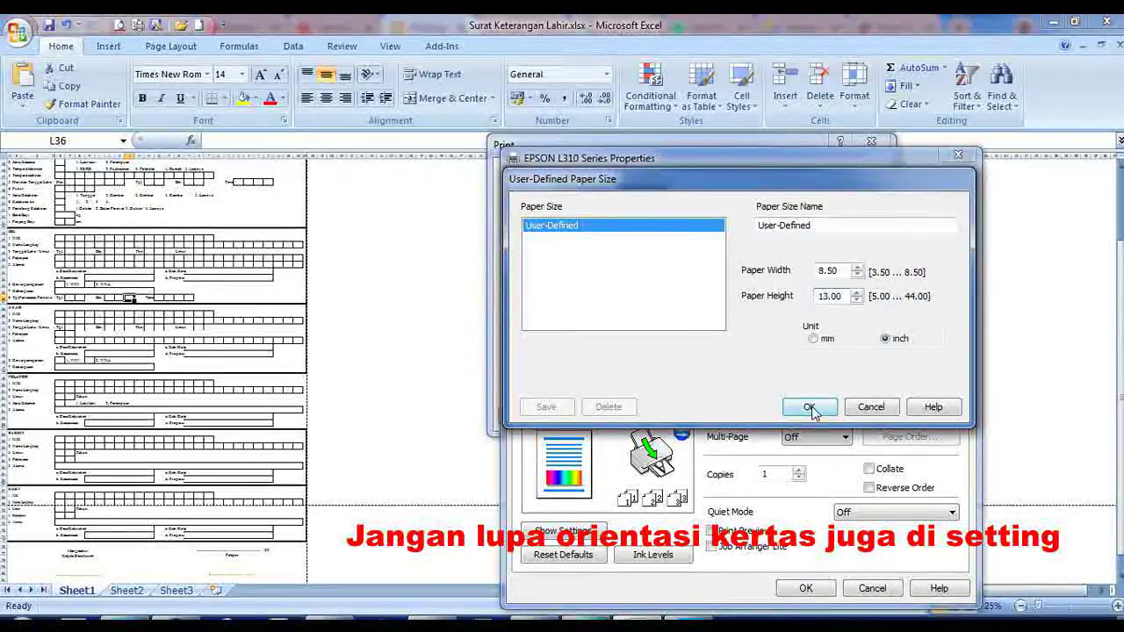
{"action": "left_click", "coordinate": [810, 409]}
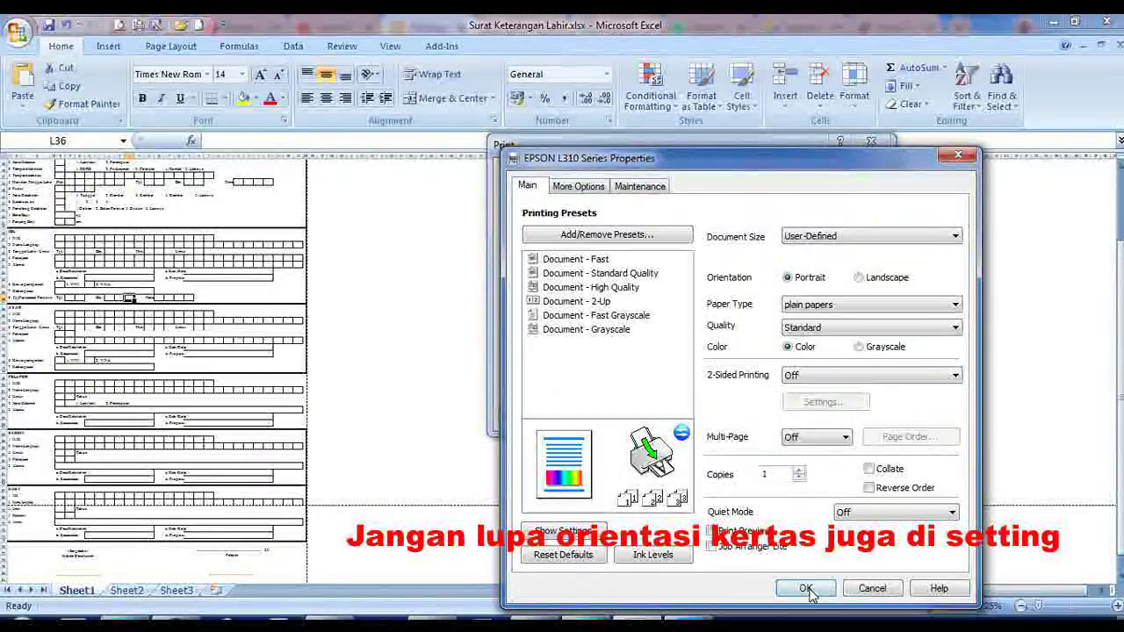
{"action": "left_click", "coordinate": [808, 590]}
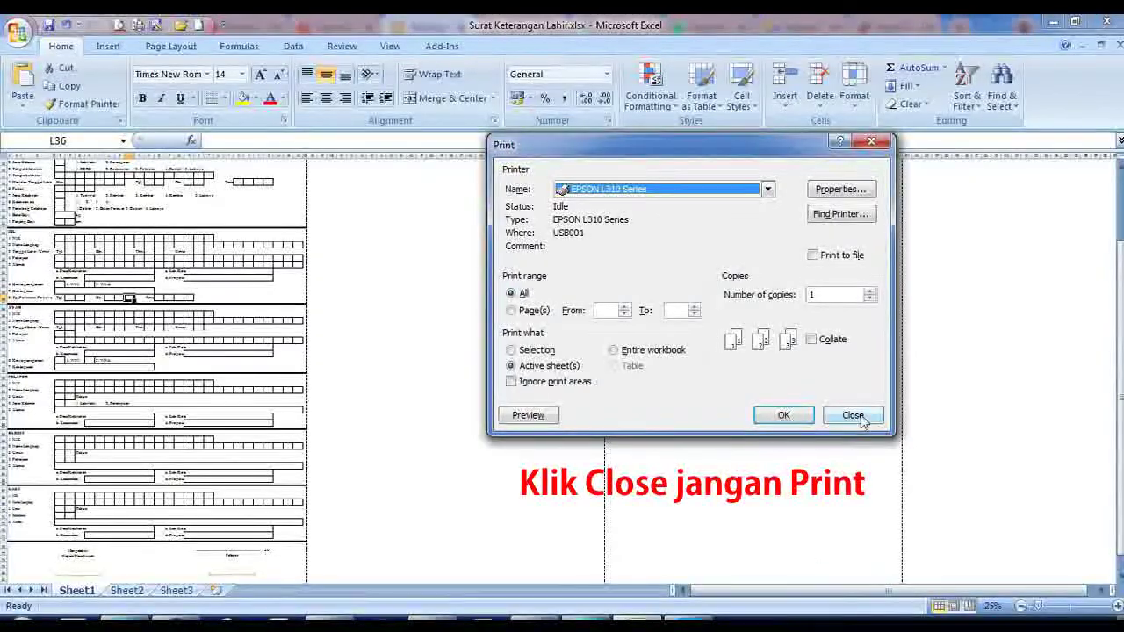
{"action": "left_click", "coordinate": [861, 419]}
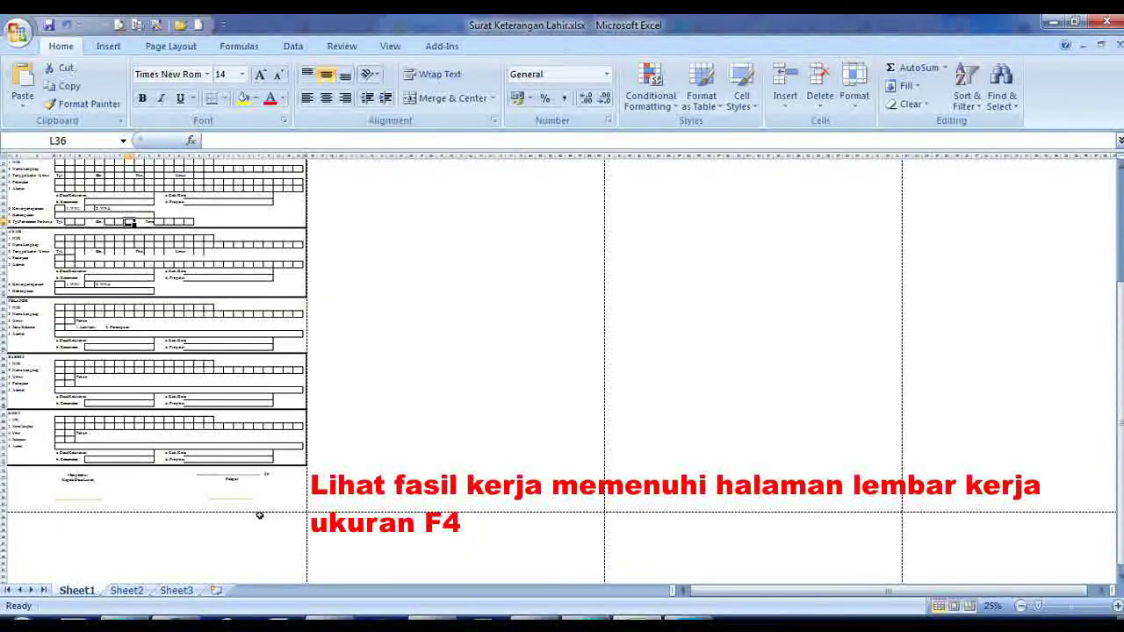
{"action": "key", "text": "ctrl+p"}
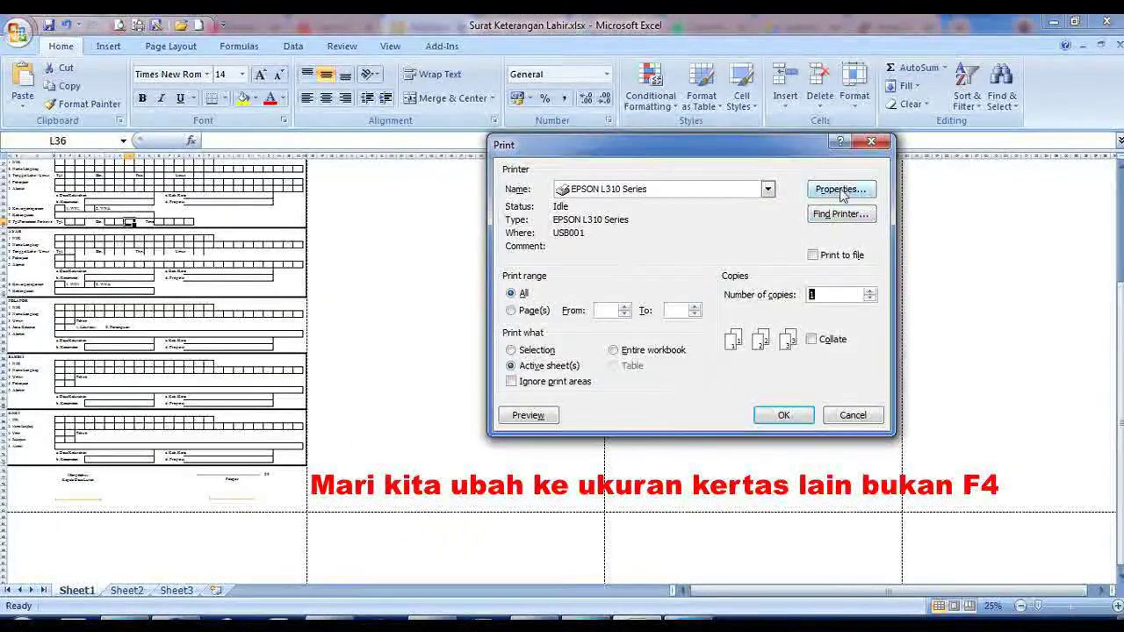
{"action": "left_click", "coordinate": [841, 190]}
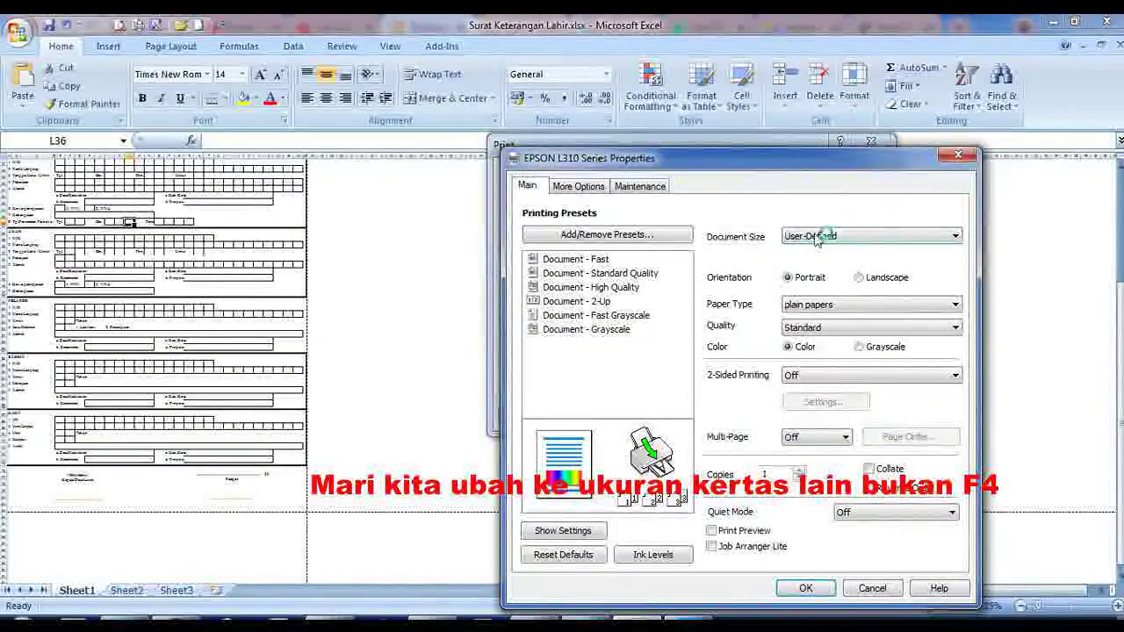
{"action": "left_click", "coordinate": [817, 238]}
{"action": "left_click", "coordinate": [801, 255]}
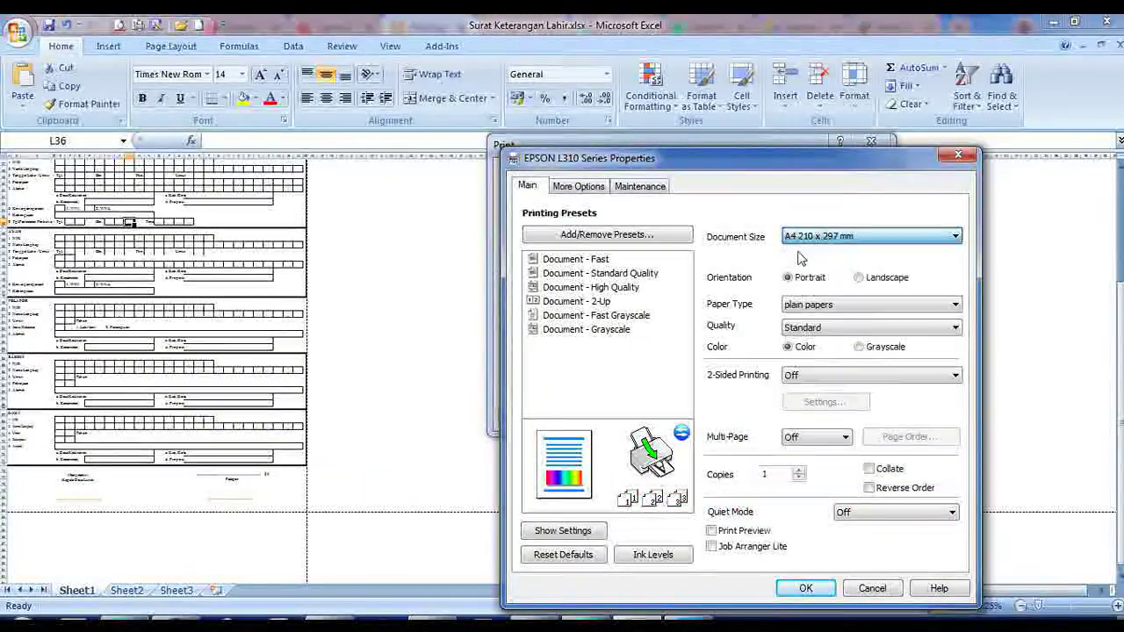
{"action": "left_click", "coordinate": [805, 588]}
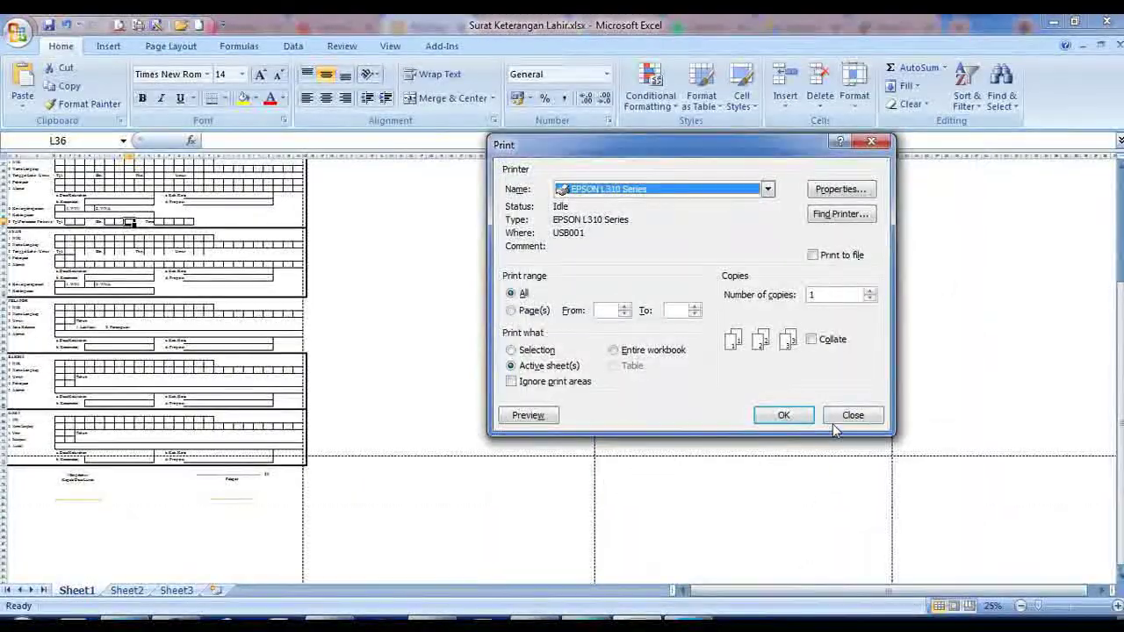
{"action": "left_click", "coordinate": [853, 417]}
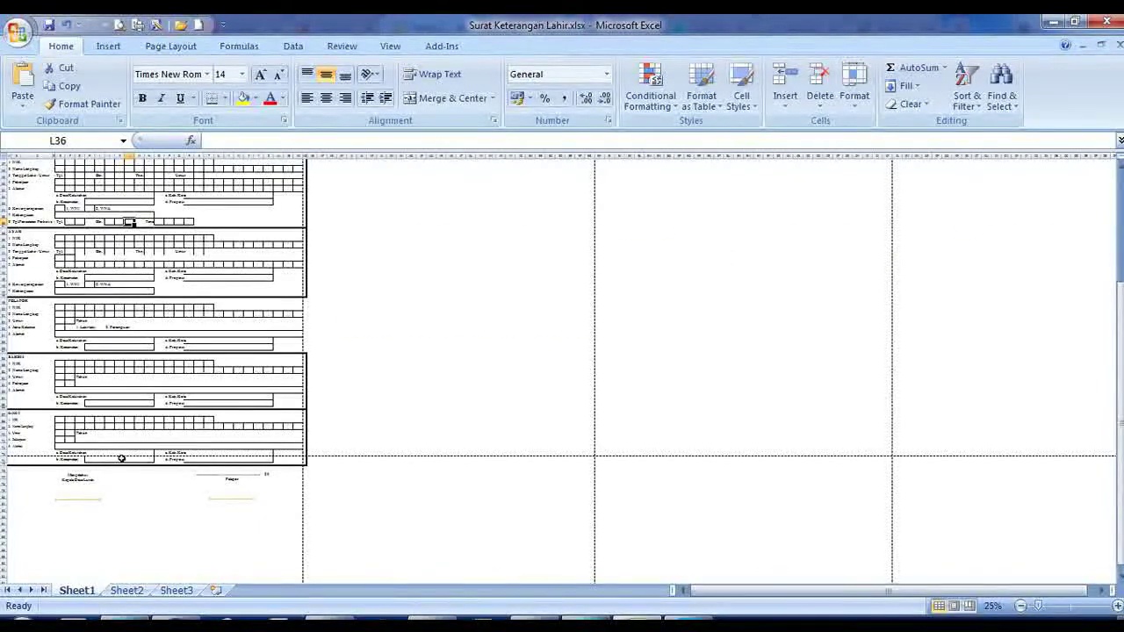
{"action": "left_click_drag", "start_coordinate": [119, 458], "coordinate": [255, 458]}
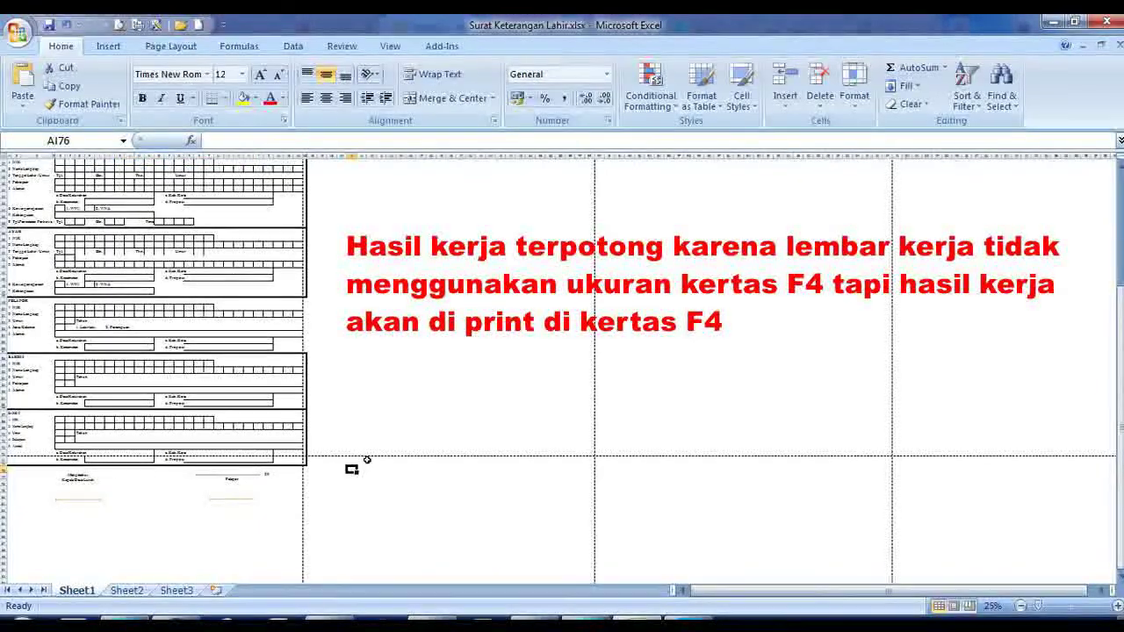
{"action": "key", "text": "ctrl+p"}
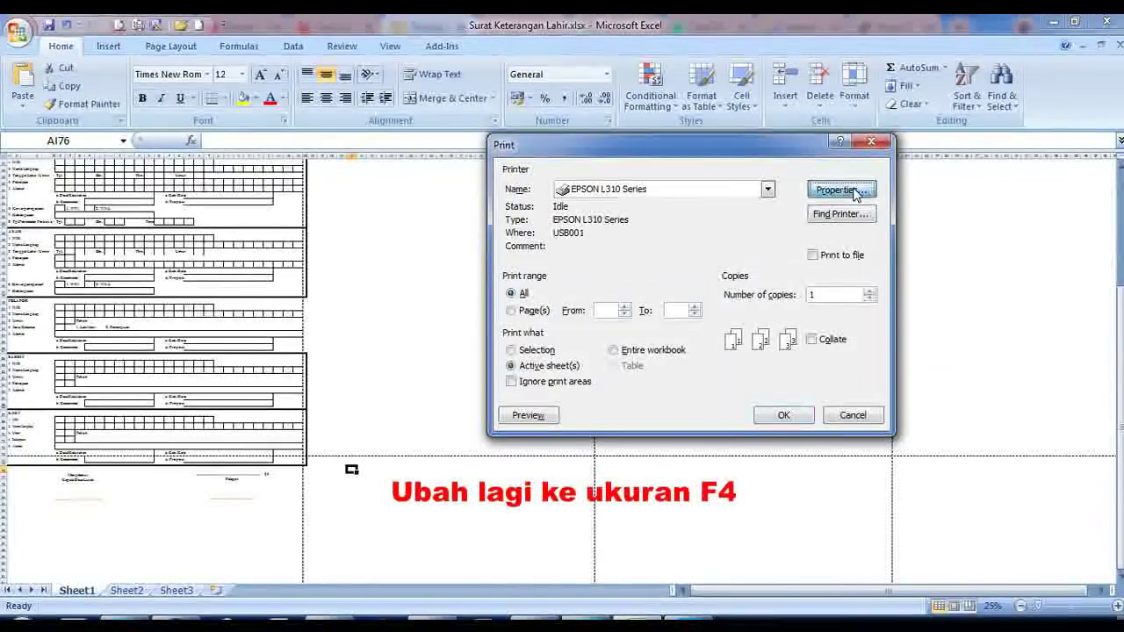
Step: Switch the EPSON L310 to portrait with User-Defined 8.50 × 13.00 inch paper, closing without printing
{"action": "left_click", "coordinate": [857, 191]}
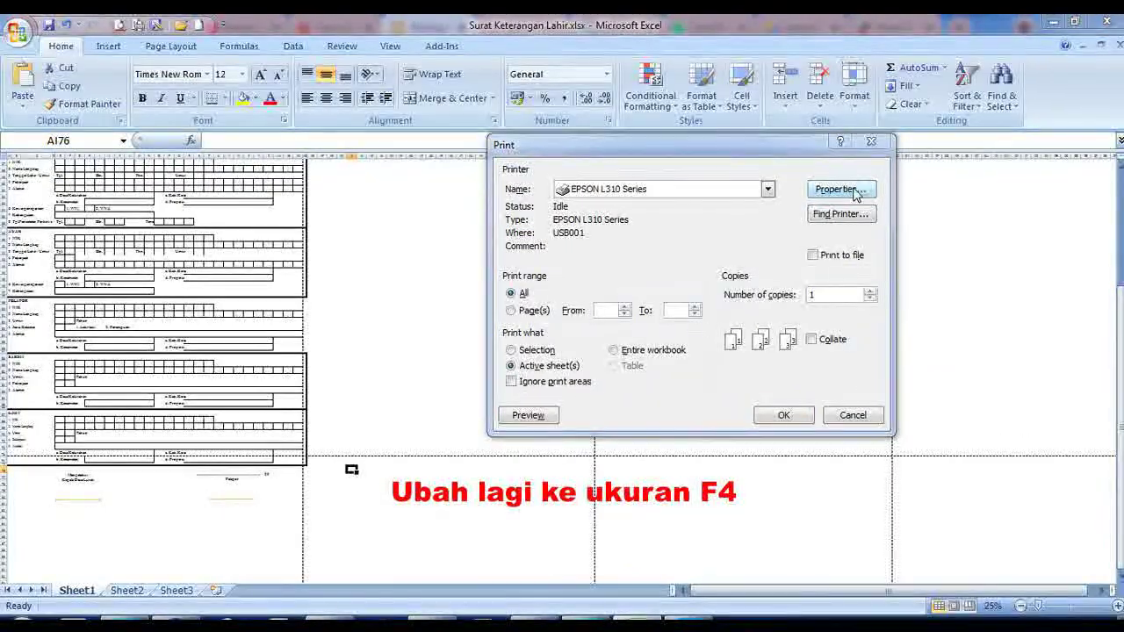
{"action": "left_click", "coordinate": [858, 277]}
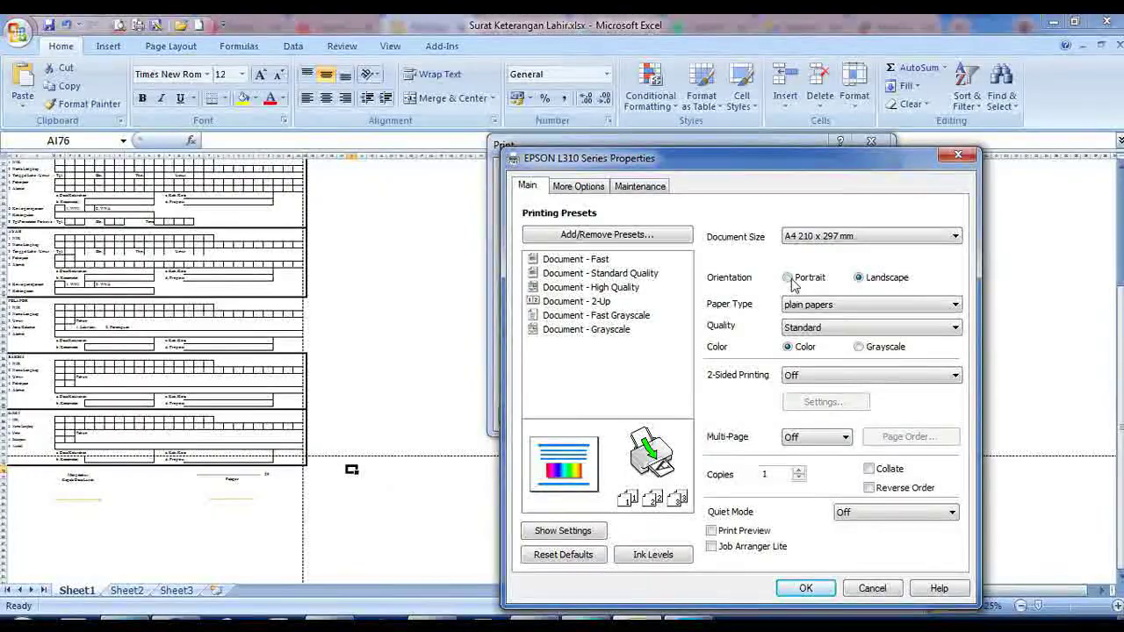
{"action": "left_click", "coordinate": [825, 237]}
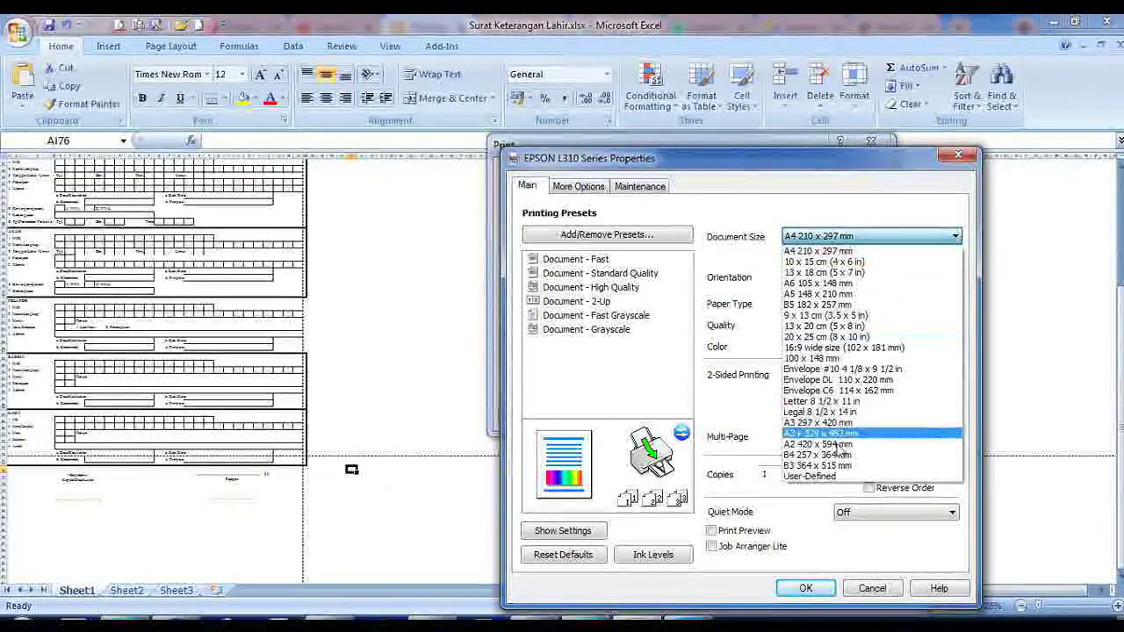
{"action": "left_click", "coordinate": [834, 480]}
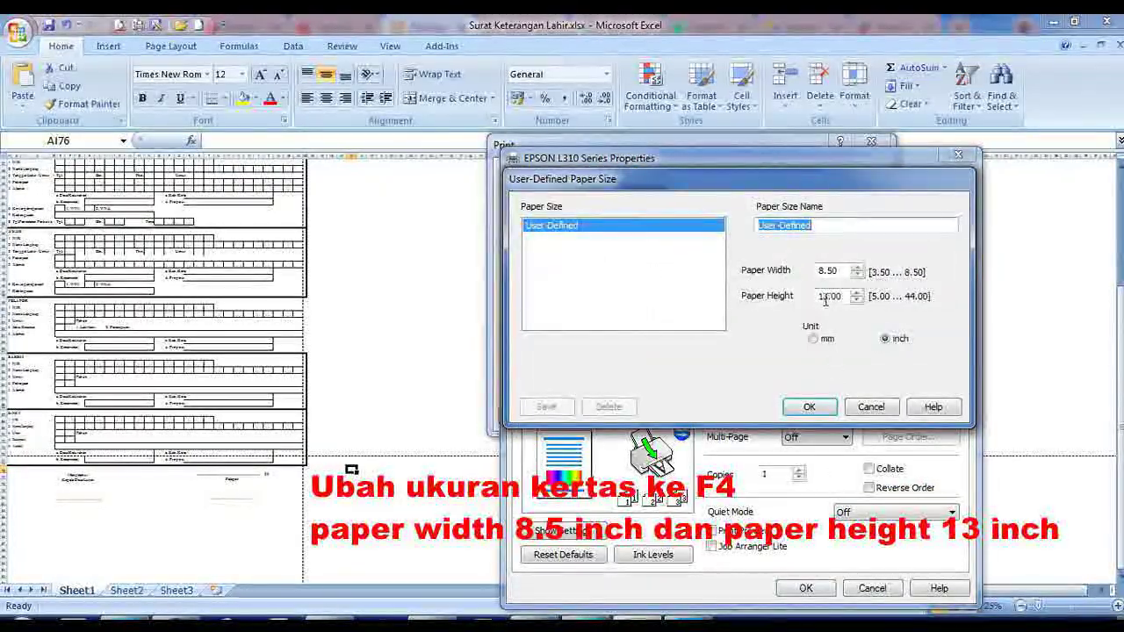
{"action": "left_click", "coordinate": [809, 407]}
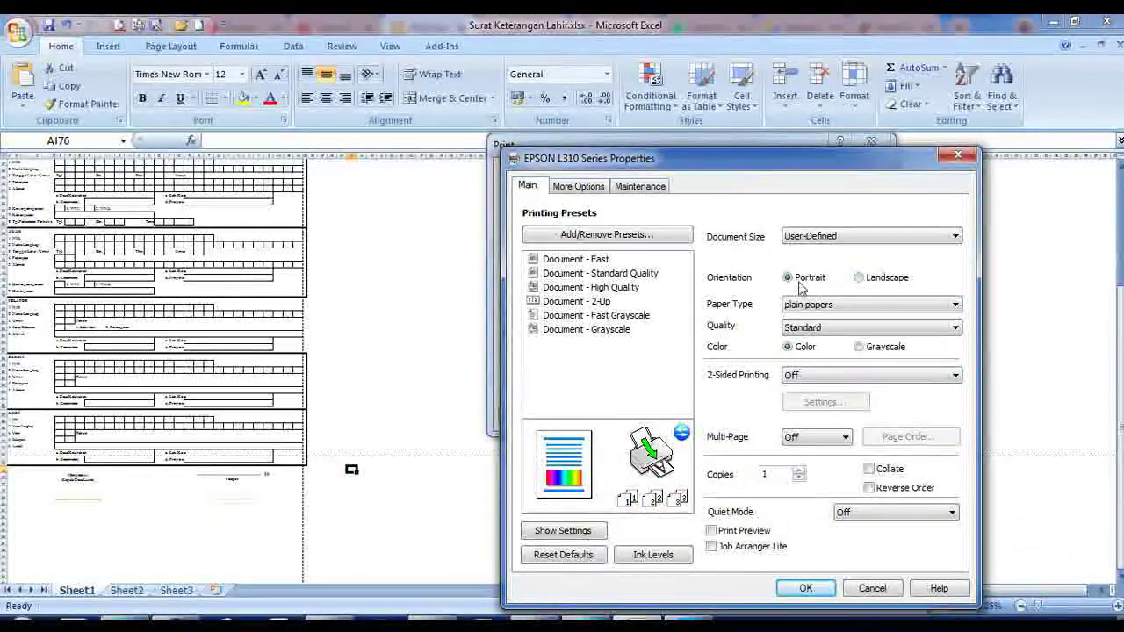
{"action": "left_click", "coordinate": [803, 590]}
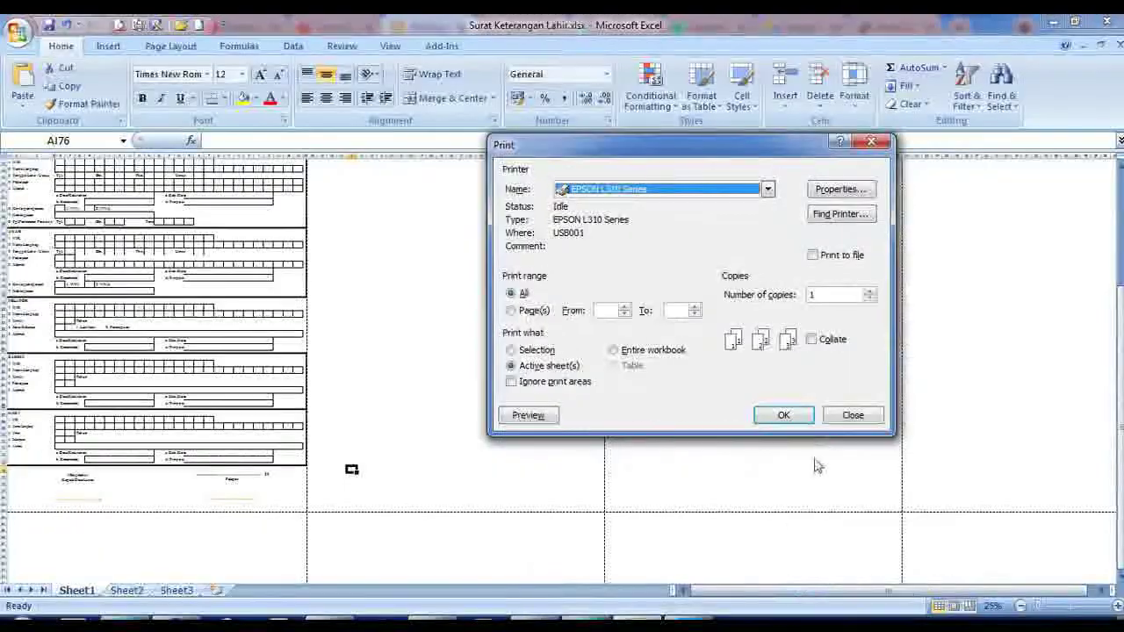
{"action": "left_click", "coordinate": [852, 417]}
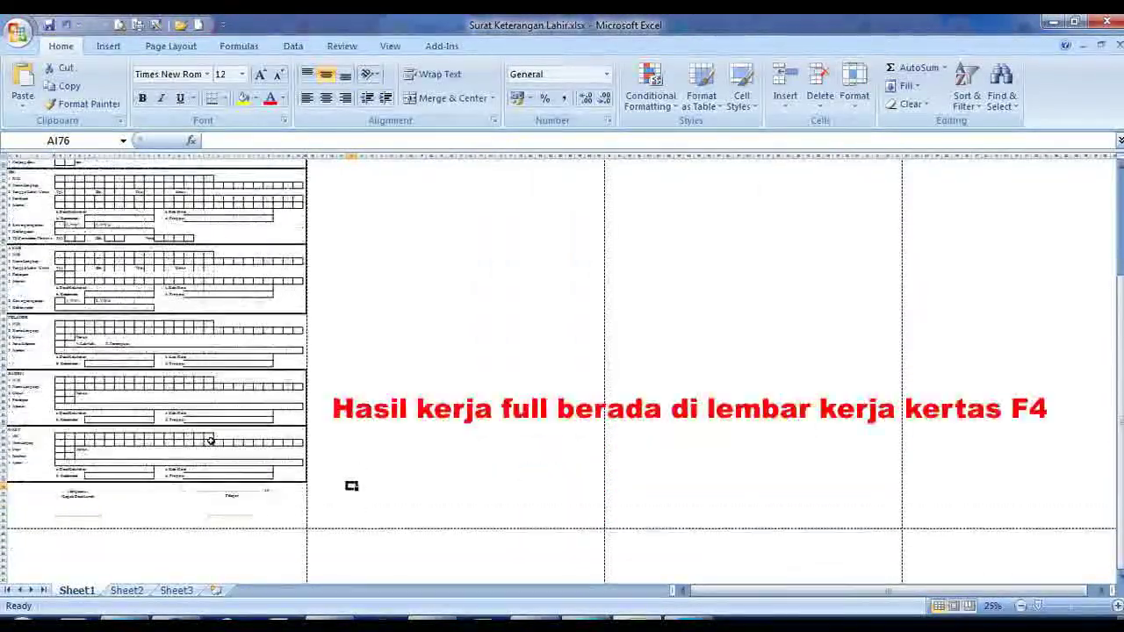
{"action": "scroll", "coordinate": [201, 450], "scroll_direction": "up", "scroll_amount": 3}
{"action": "scroll", "coordinate": [201, 449], "scroll_direction": "up", "scroll_amount": 5}
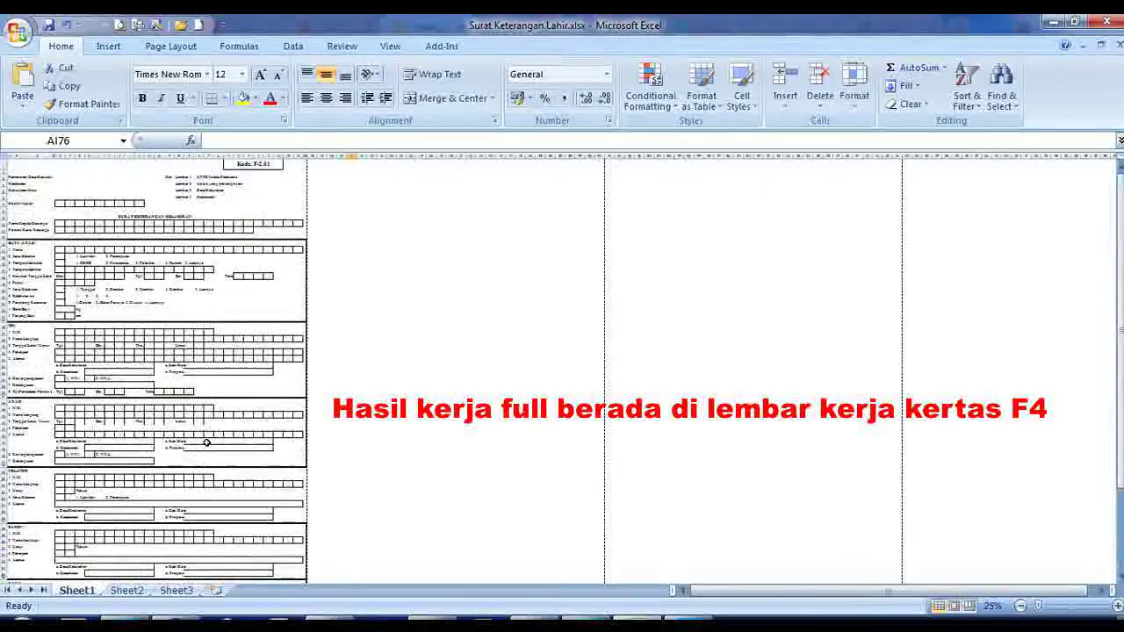
{"action": "scroll", "coordinate": [192, 294], "scroll_direction": "down", "scroll_amount": 1}
{"action": "scroll", "coordinate": [193, 294], "scroll_direction": "down", "scroll_amount": 3}
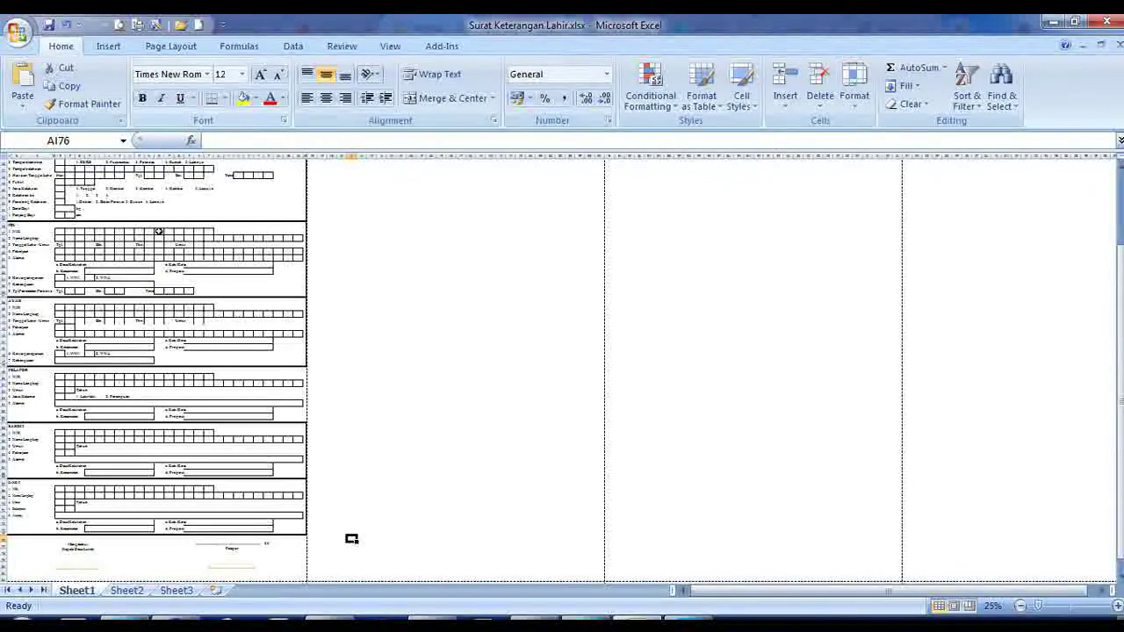
{"action": "left_click", "coordinate": [120, 31]}
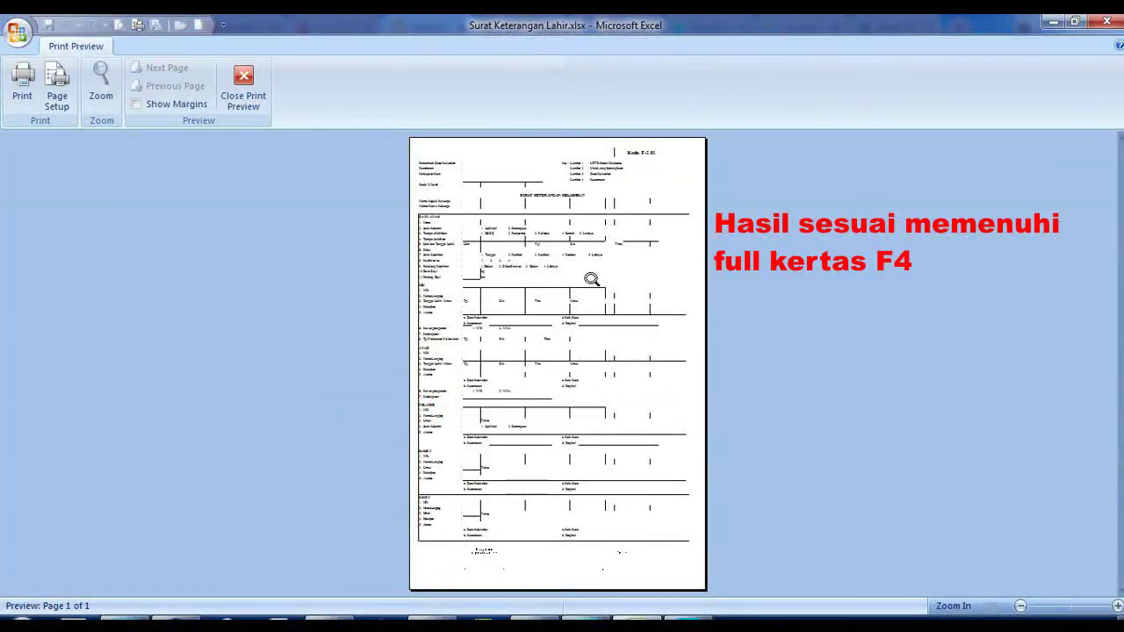
Step: Drag the bottom, header, top and left margins (left 0,80, bottom 0,70) until the form fits Page 1 of 1
{"action": "left_click", "coordinate": [167, 105]}
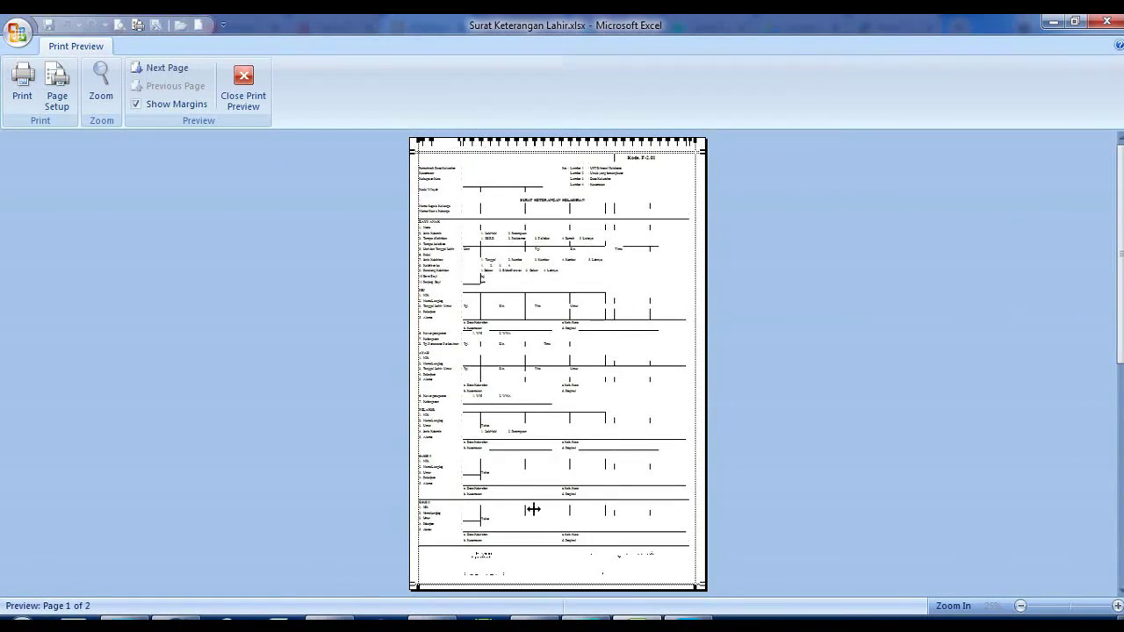
{"action": "left_click_drag", "start_coordinate": [505, 535], "coordinate": [507, 535]}
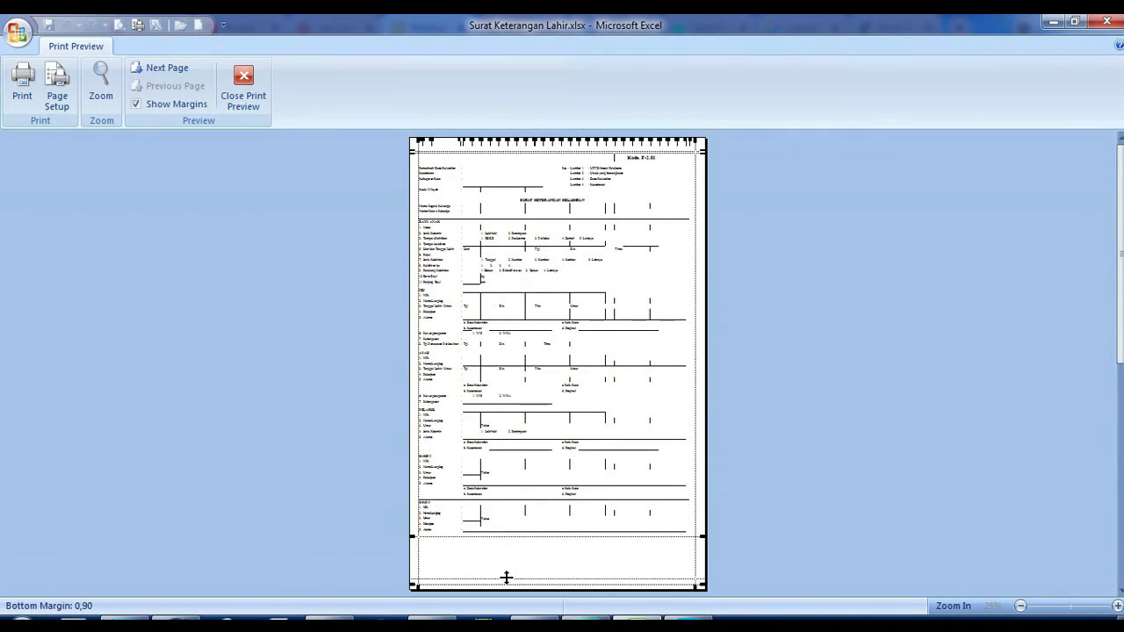
{"action": "left_click_drag", "start_coordinate": [536, 532], "coordinate": [535, 529]}
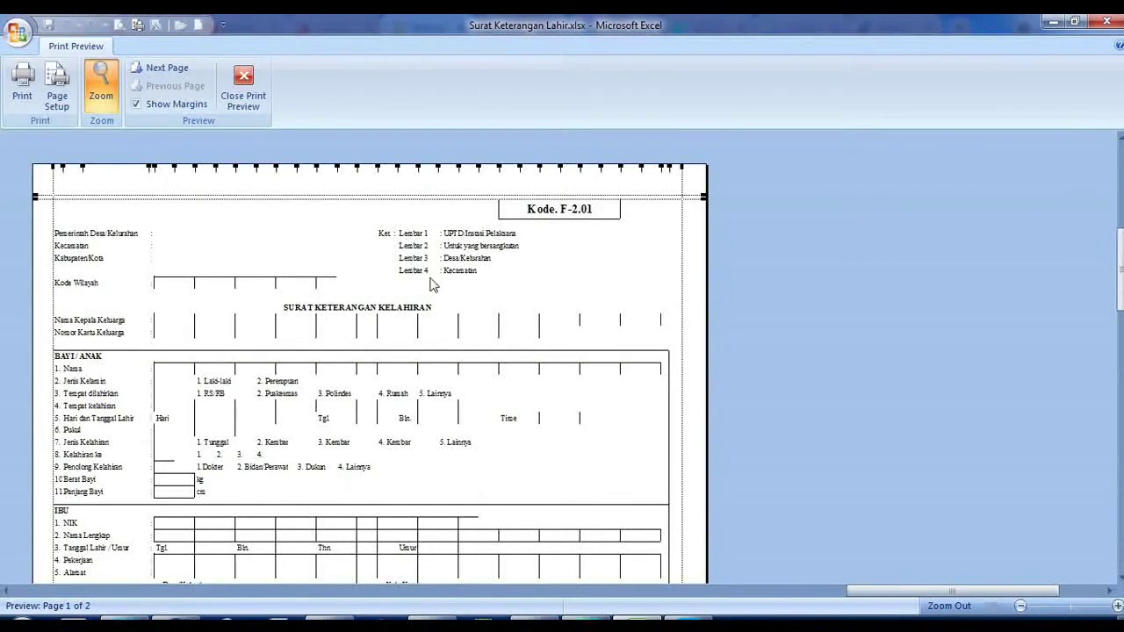
{"action": "left_click_drag", "start_coordinate": [421, 191], "coordinate": [422, 183]}
{"action": "left_click_drag", "start_coordinate": [416, 197], "coordinate": [415, 192]}
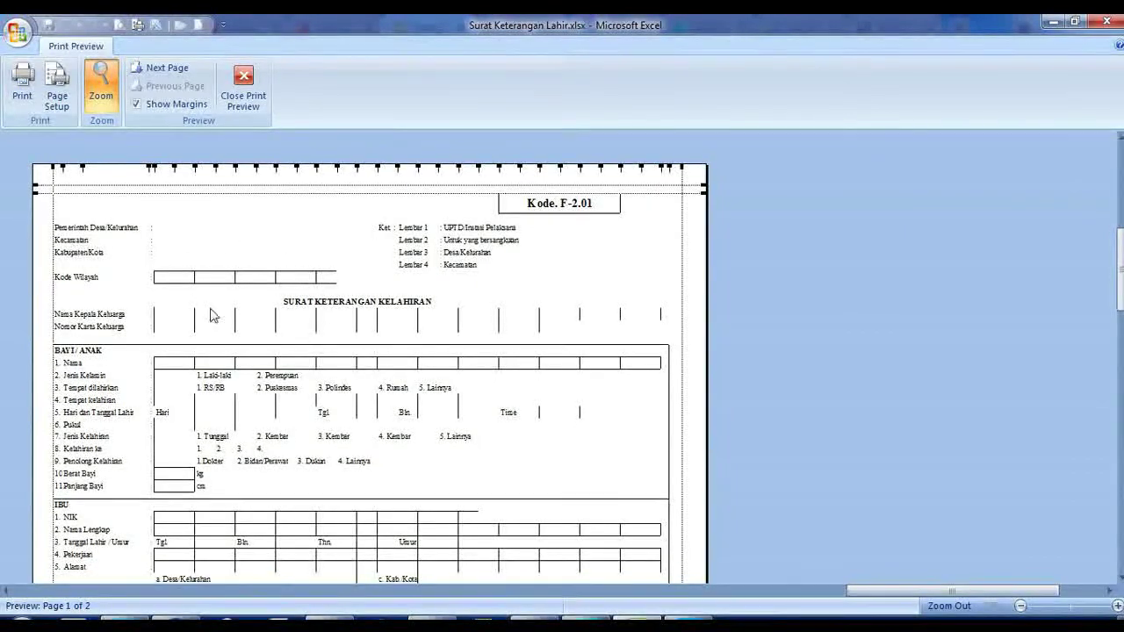
{"action": "left_click_drag", "start_coordinate": [50, 214], "coordinate": [59, 213]}
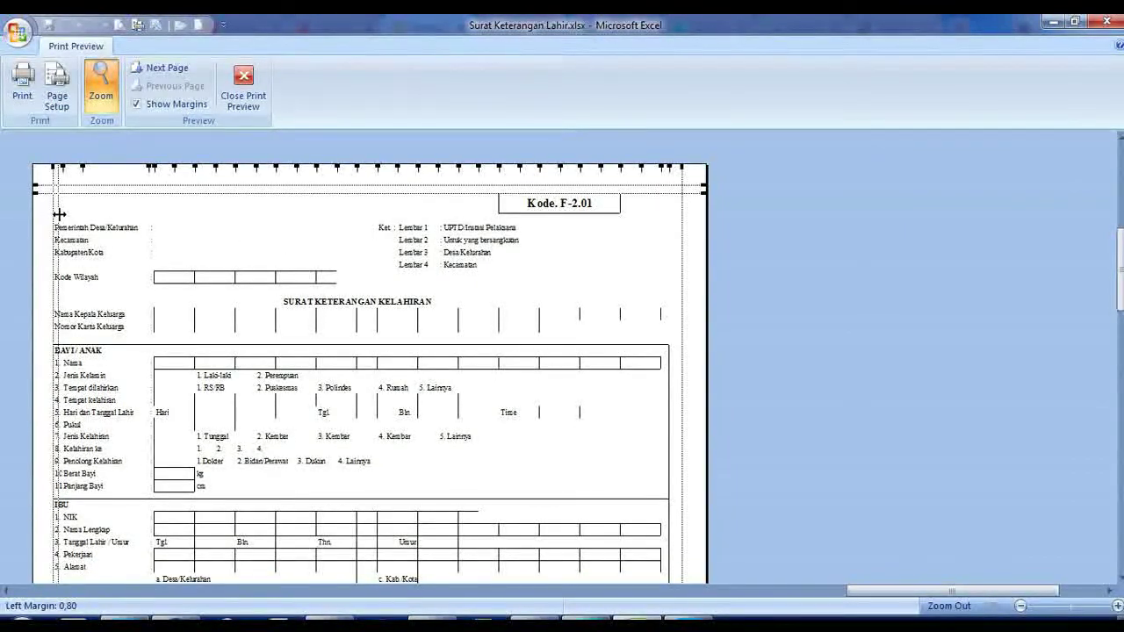
{"action": "scroll", "coordinate": [268, 351], "scroll_direction": "down", "scroll_amount": 4}
{"action": "scroll", "coordinate": [271, 356], "scroll_direction": "down", "scroll_amount": 5}
{"action": "scroll", "coordinate": [273, 364], "scroll_direction": "down", "scroll_amount": 5}
{"action": "scroll", "coordinate": [272, 367], "scroll_direction": "down", "scroll_amount": 5}
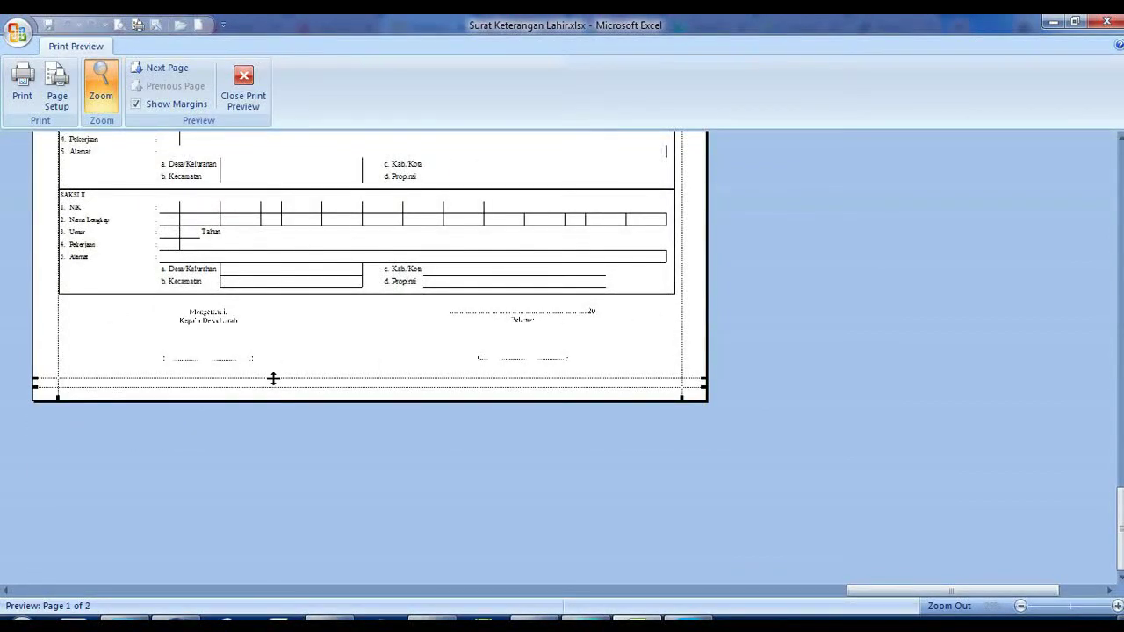
{"action": "left_click_drag", "start_coordinate": [275, 346], "coordinate": [270, 345]}
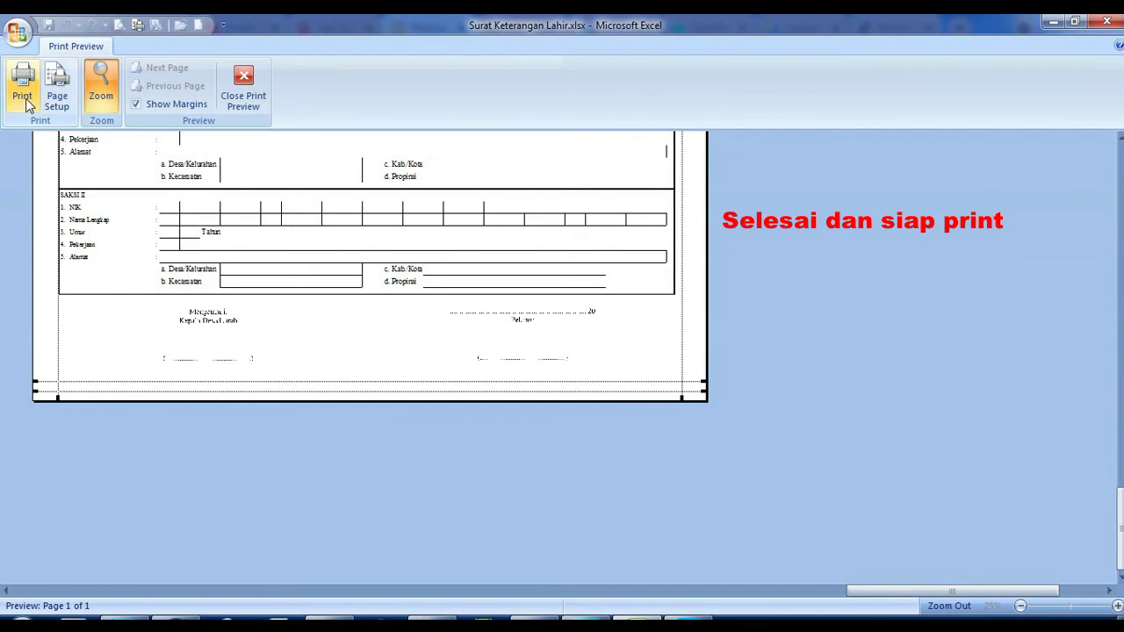
Step: Print the one-page form on the EPSON L310 Series printer
{"action": "left_click", "coordinate": [26, 97]}
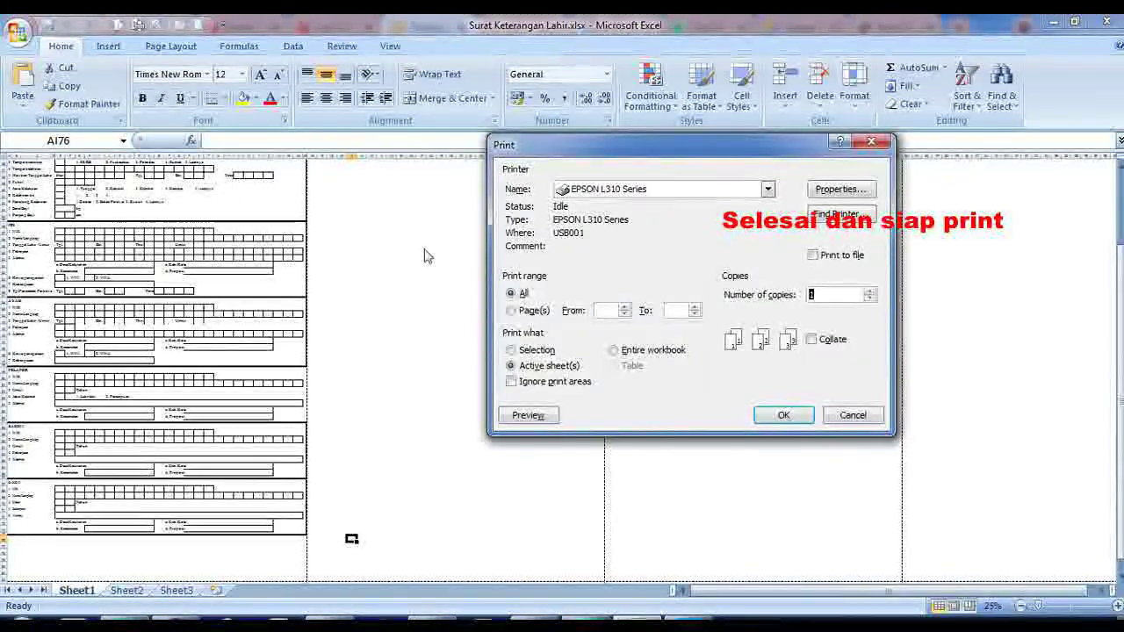
{"action": "left_click", "coordinate": [783, 419]}
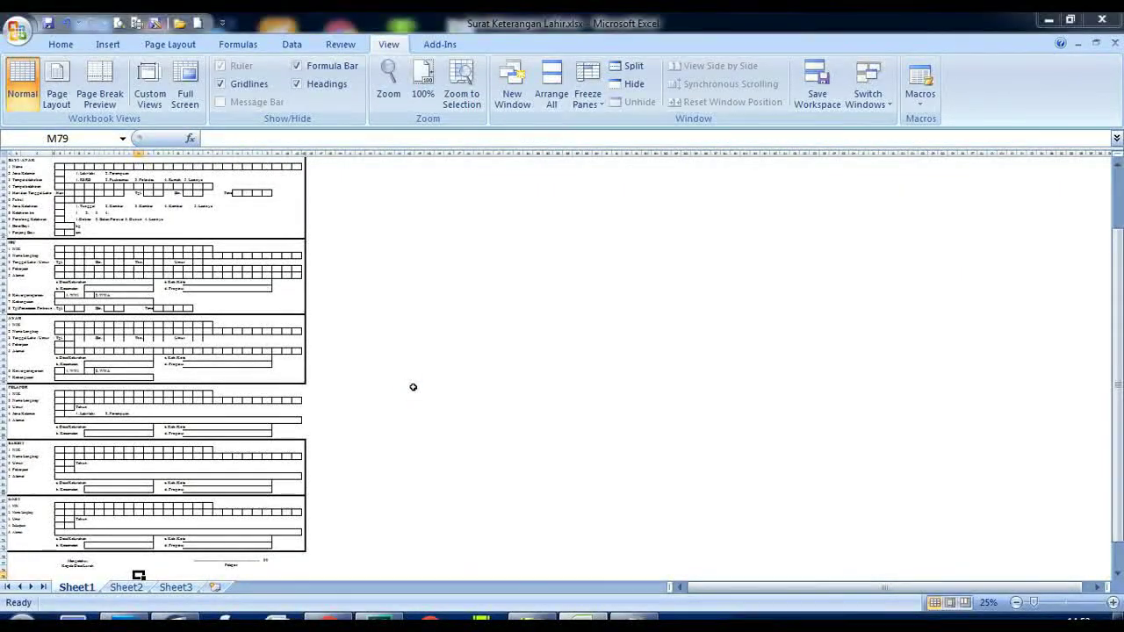
{"action": "scroll", "coordinate": [415, 386], "scroll_direction": "down", "scroll_amount": 3}
{"action": "scroll", "coordinate": [417, 387], "scroll_direction": "up", "scroll_amount": 1}
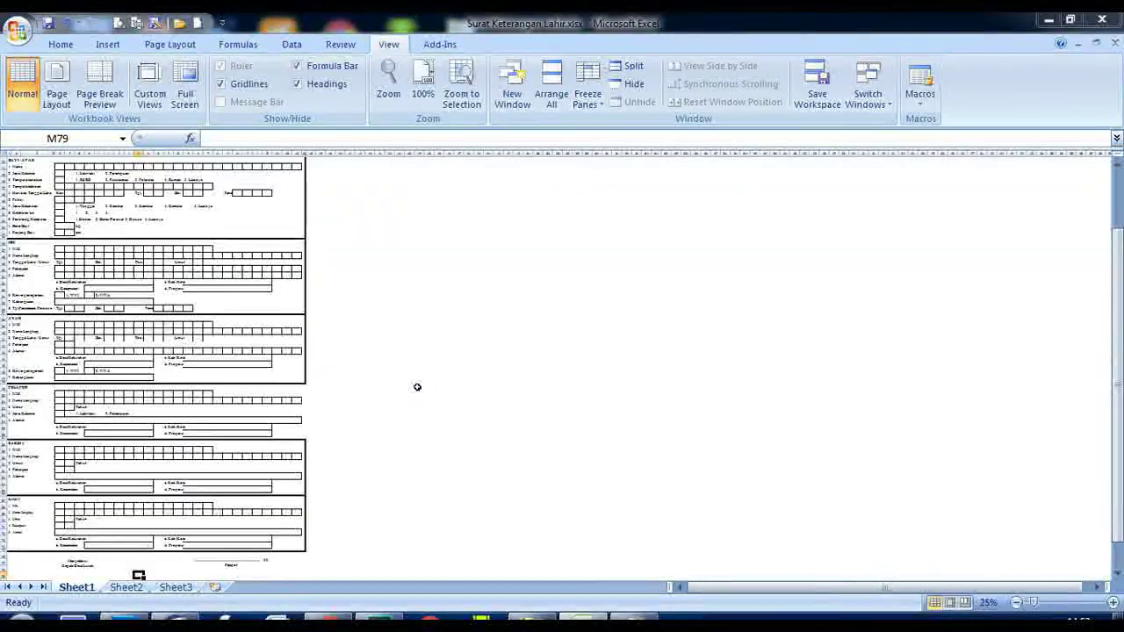
{"action": "scroll", "coordinate": [418, 387], "scroll_direction": "up", "scroll_amount": 1}
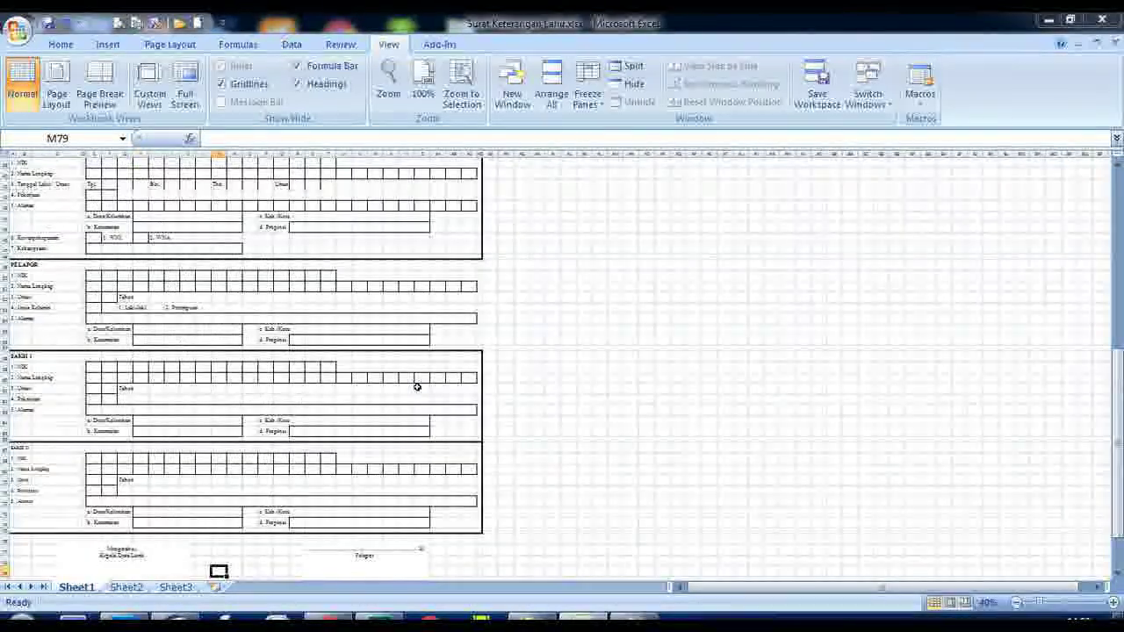
{"action": "left_click", "coordinate": [118, 25]}
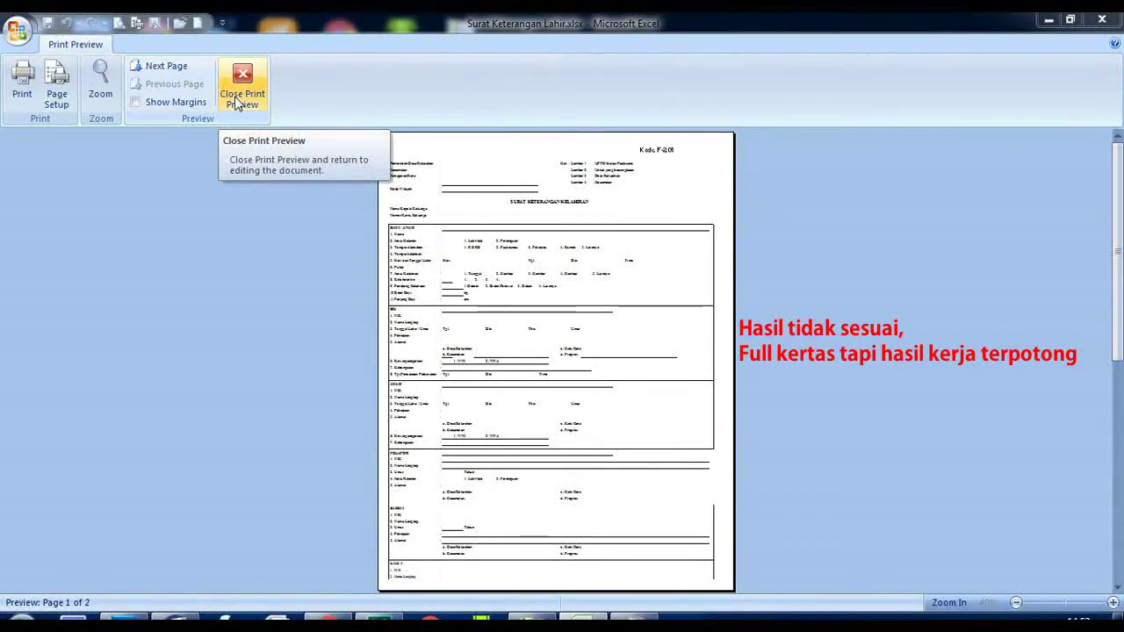
{"action": "left_click", "coordinate": [235, 101]}
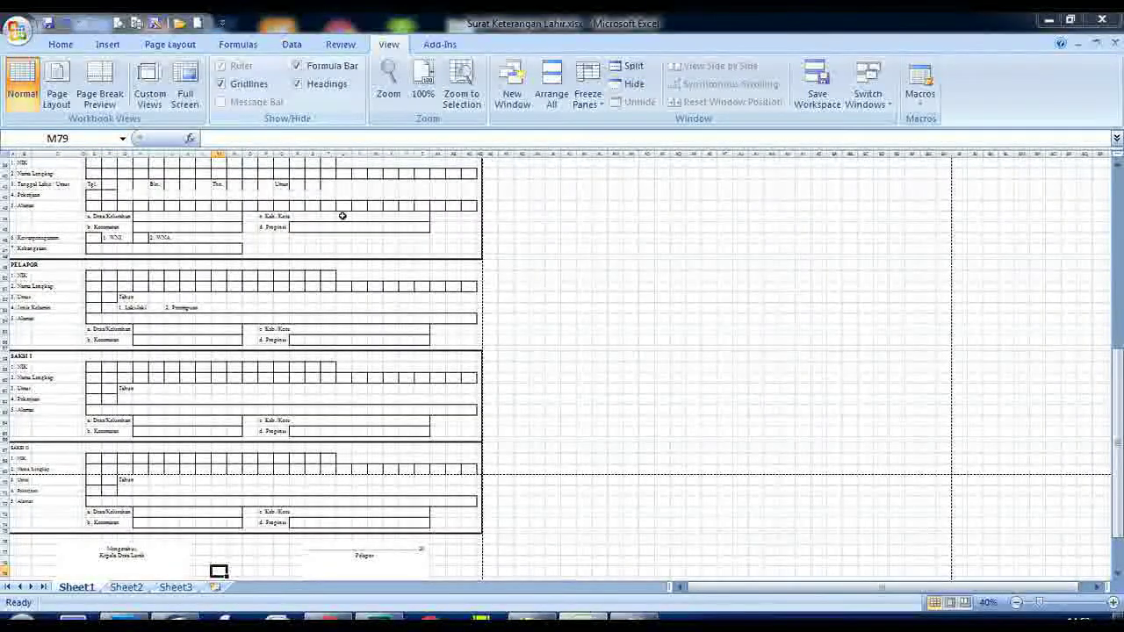
Step: In Page Break Preview, drag the page break below the form's last row and preview it as Page 1 of 1
{"action": "left_click", "coordinate": [341, 48]}
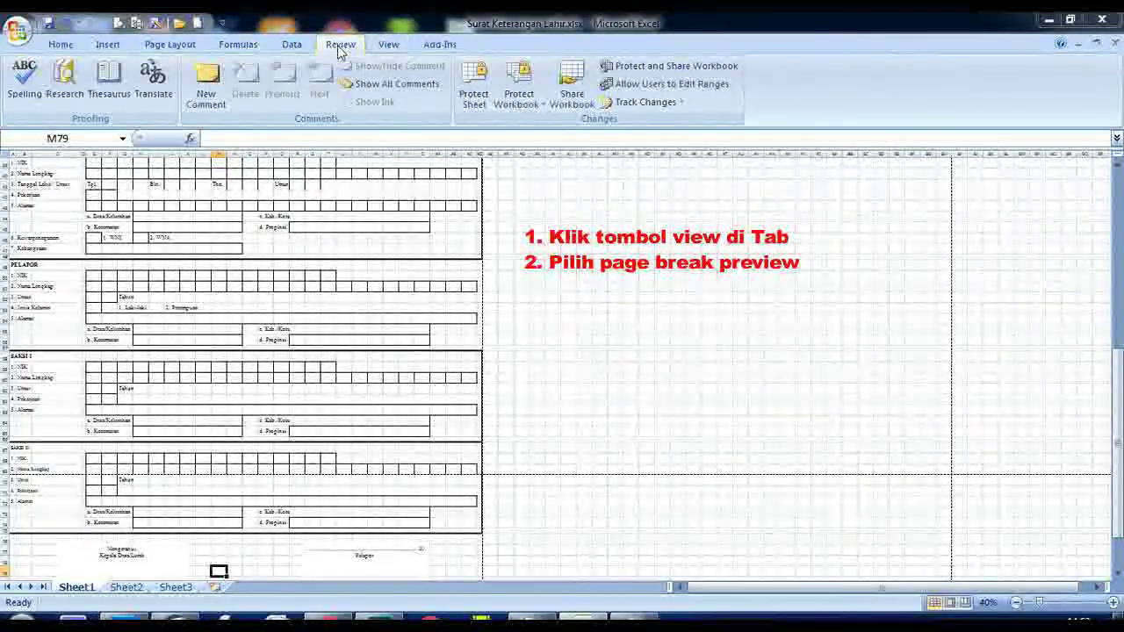
{"action": "left_click", "coordinate": [389, 47]}
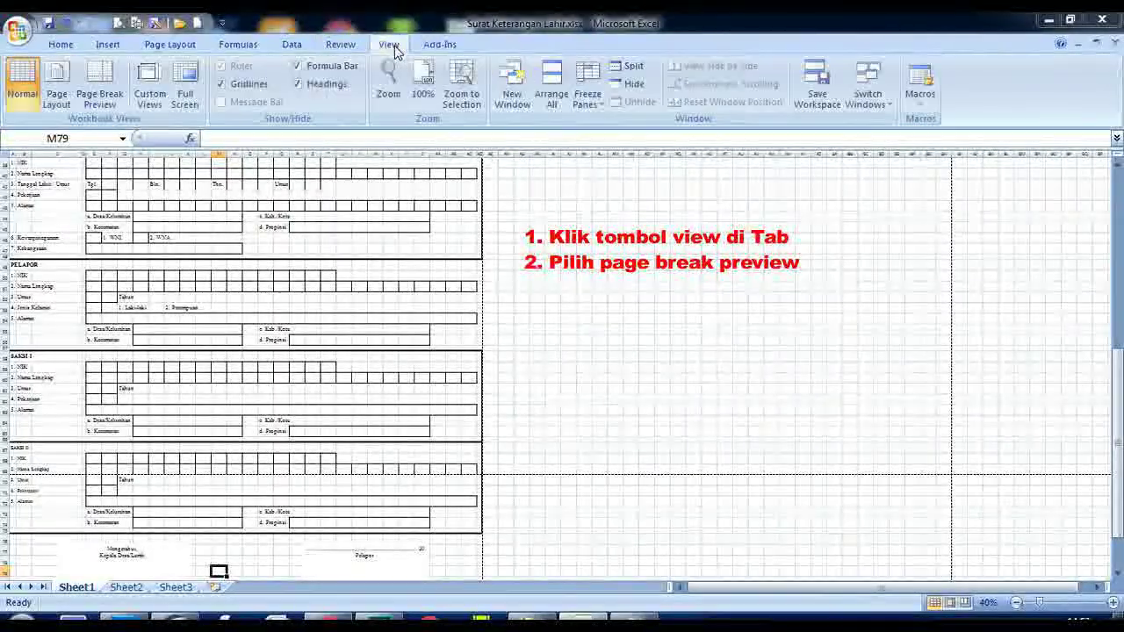
{"action": "left_click", "coordinate": [108, 99]}
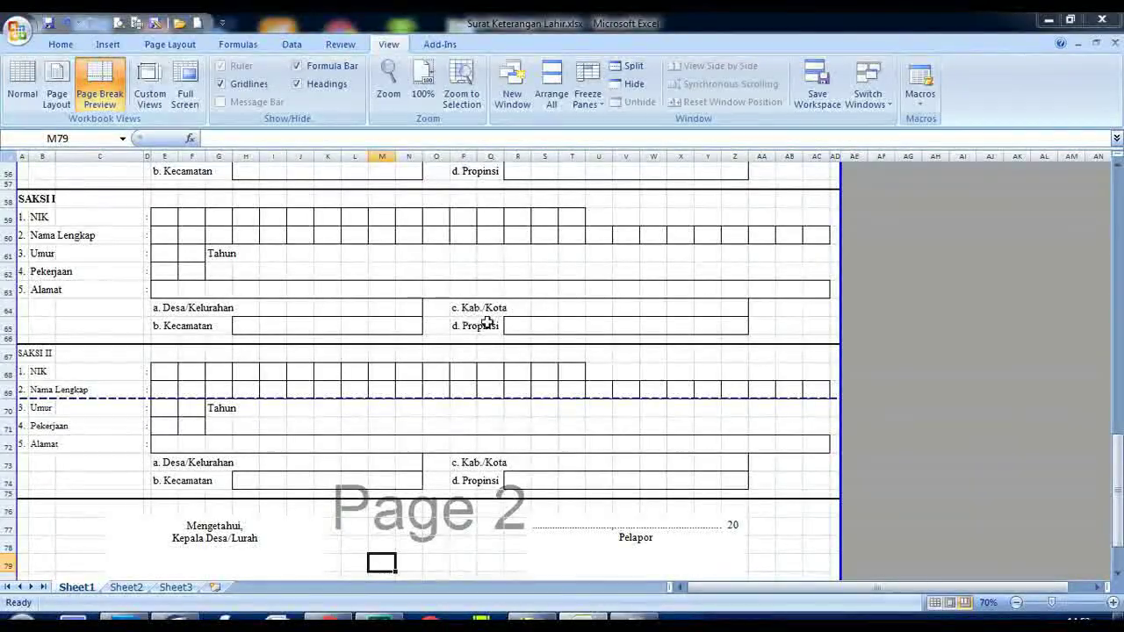
{"action": "scroll", "coordinate": [486, 323], "scroll_direction": "down", "scroll_amount": 1}
{"action": "scroll", "coordinate": [487, 322], "scroll_direction": "down", "scroll_amount": 1}
{"action": "scroll", "coordinate": [486, 323], "scroll_direction": "down", "scroll_amount": 1}
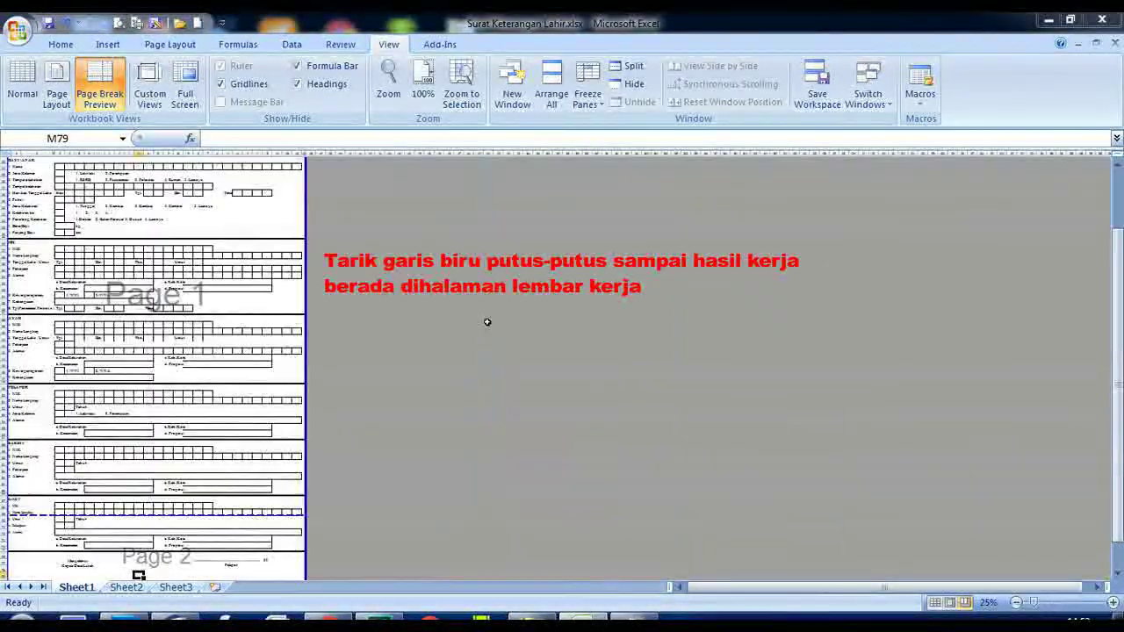
{"action": "scroll", "coordinate": [252, 442], "scroll_direction": "down", "scroll_amount": 3}
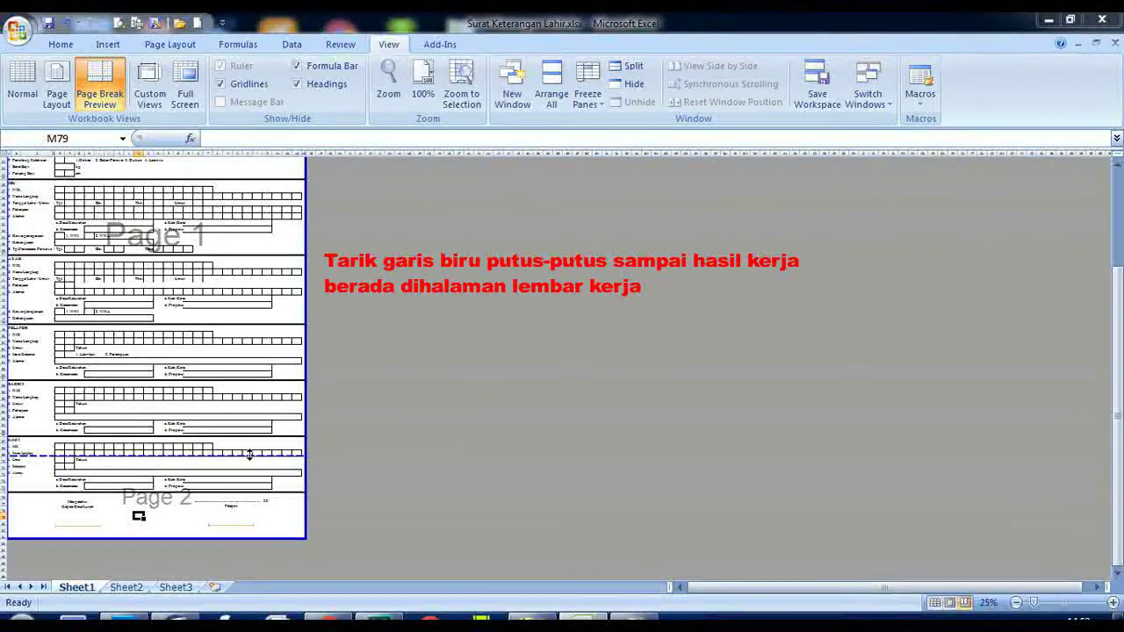
{"action": "left_click_drag", "start_coordinate": [247, 533], "coordinate": [248, 540]}
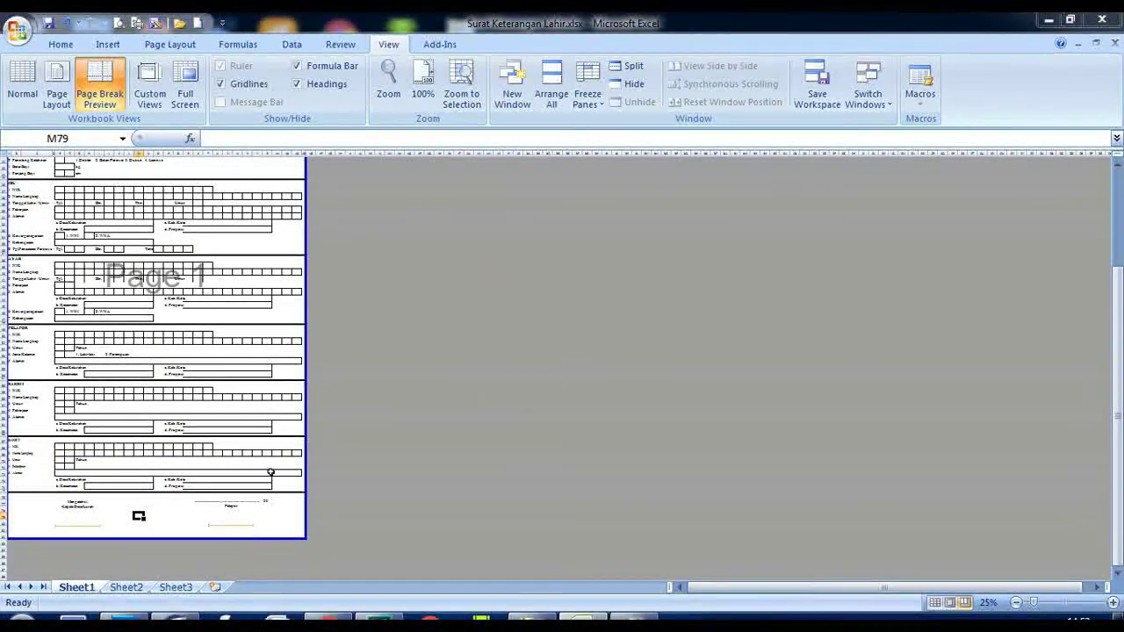
{"action": "left_click", "coordinate": [119, 24]}
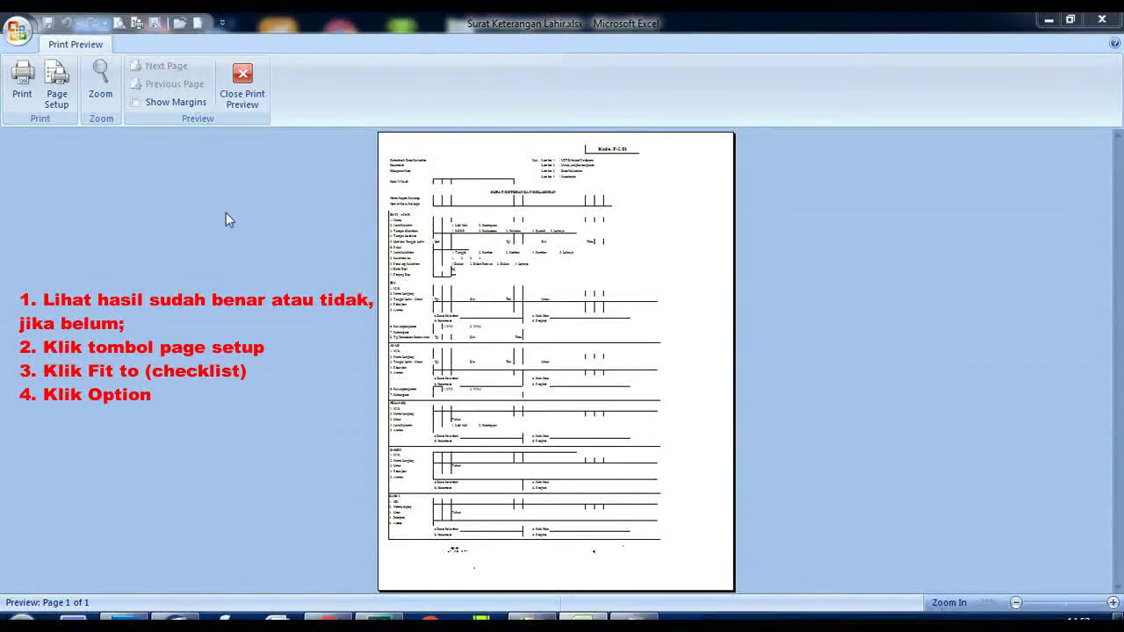
Step: In Page Setup, scale the form to fit 1 page wide by 1 tall
{"action": "left_click", "coordinate": [57, 96]}
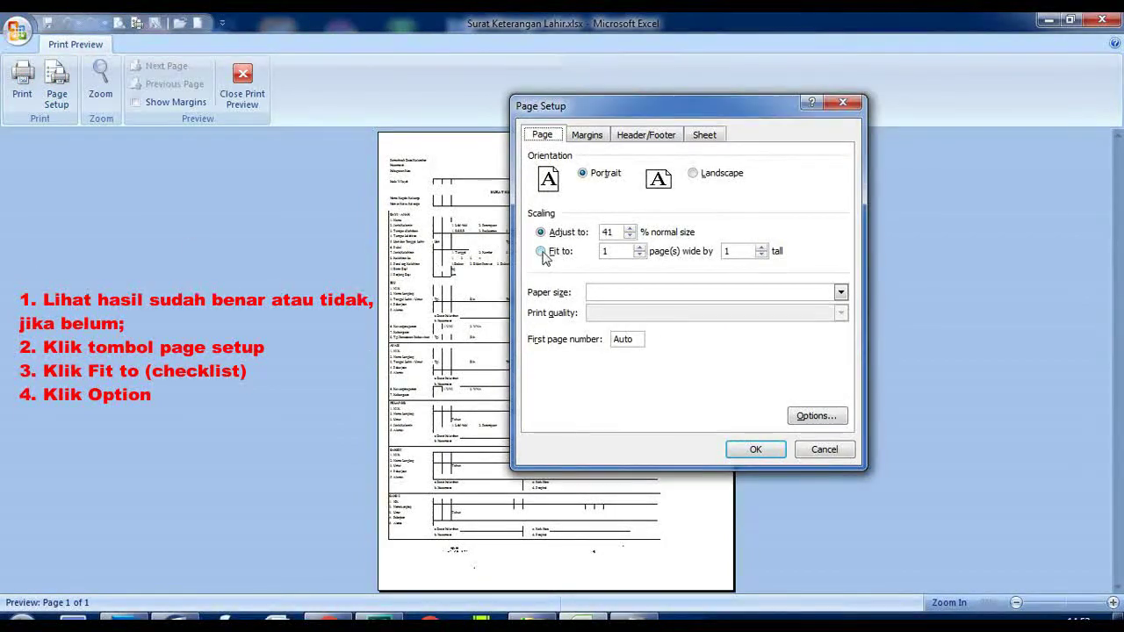
{"action": "left_click", "coordinate": [816, 417]}
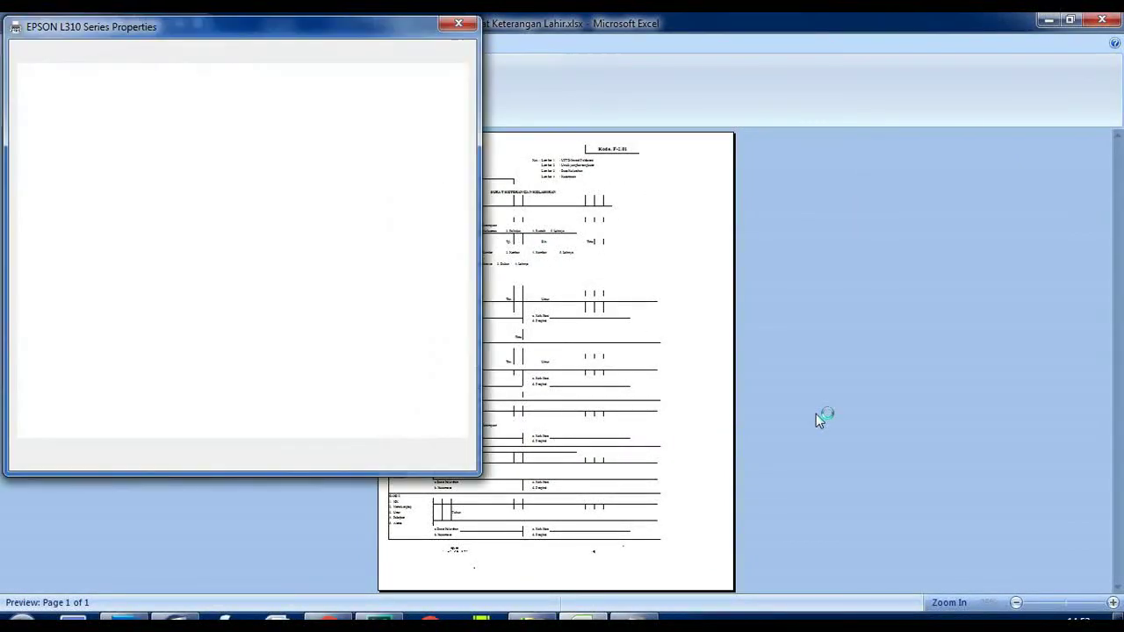
Step: Give the EPSON printer a User-Defined paper size of 8.50 × 13.00 inches and apply it
{"action": "left_click", "coordinate": [443, 105]}
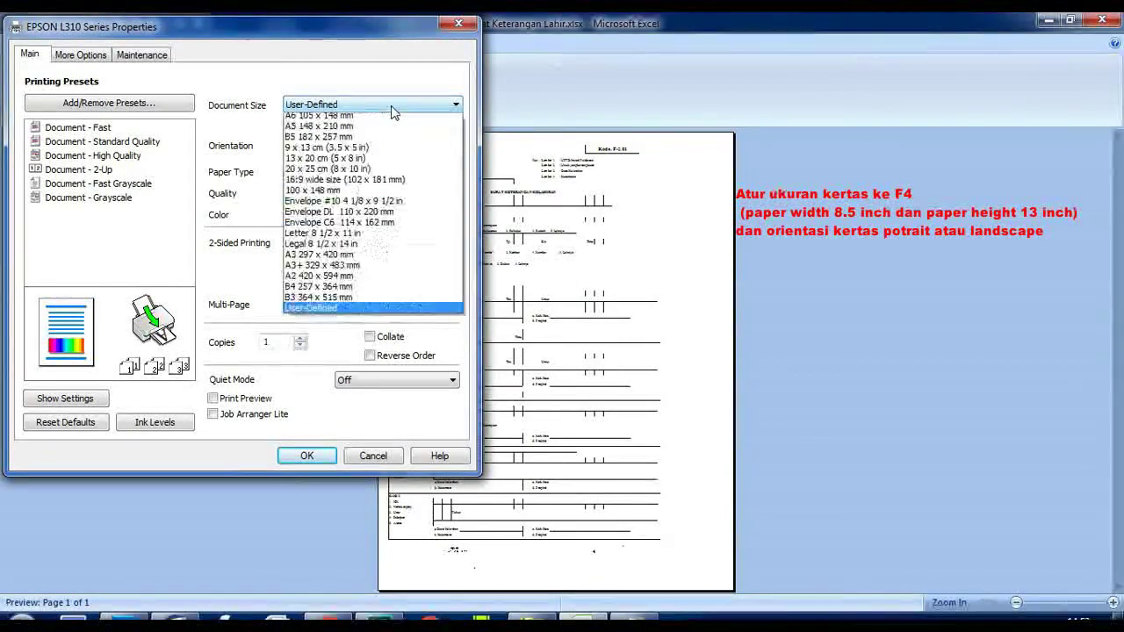
{"action": "left_click", "coordinate": [313, 343]}
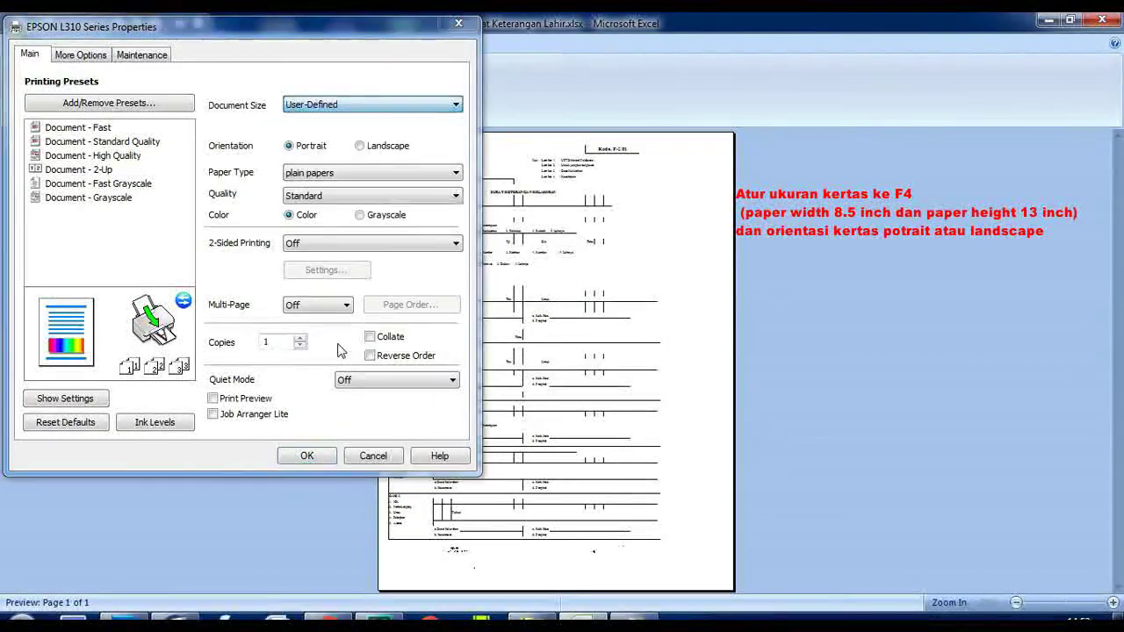
{"action": "double_click", "coordinate": [322, 164]}
{"action": "double_click", "coordinate": [321, 139]}
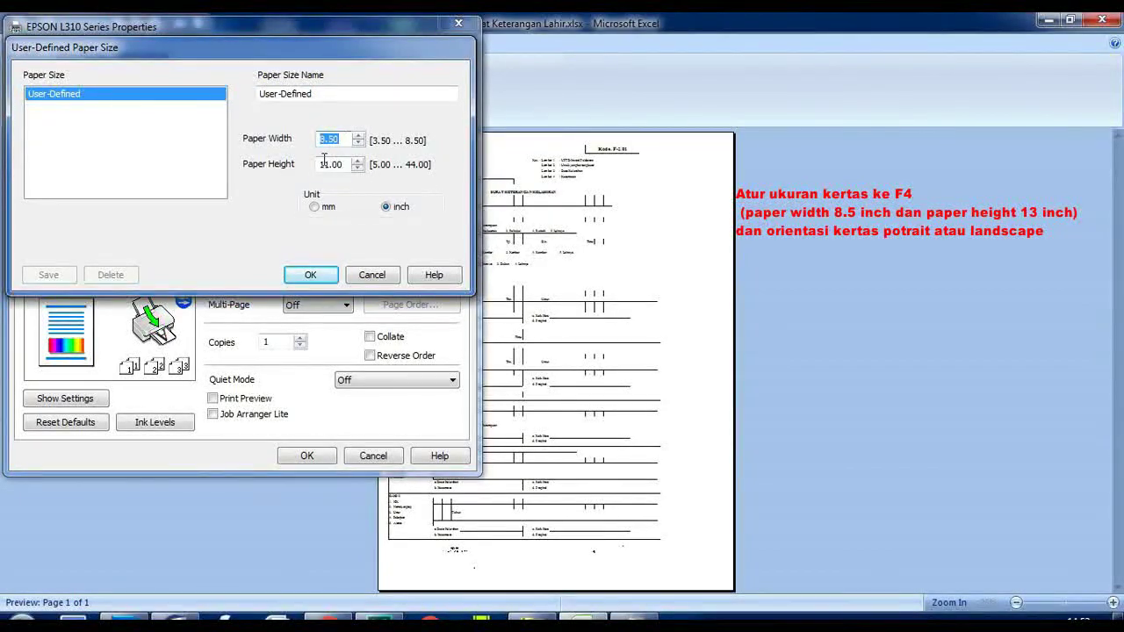
{"action": "left_click", "coordinate": [326, 163]}
{"action": "key", "text": "BackSpace"}
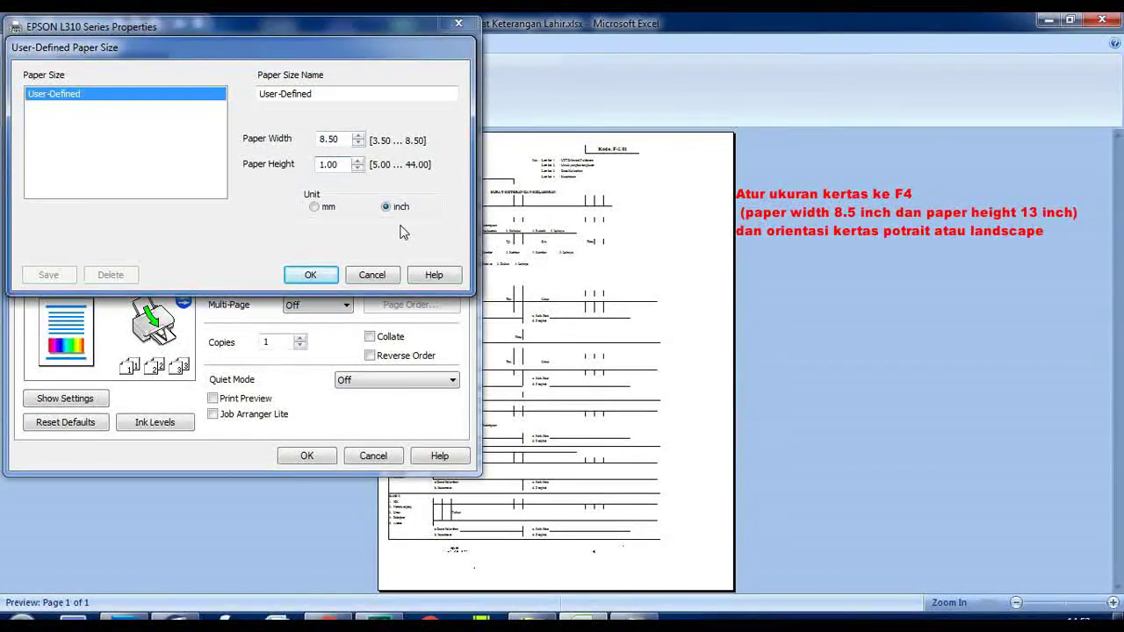
{"action": "type", "text": "3"}
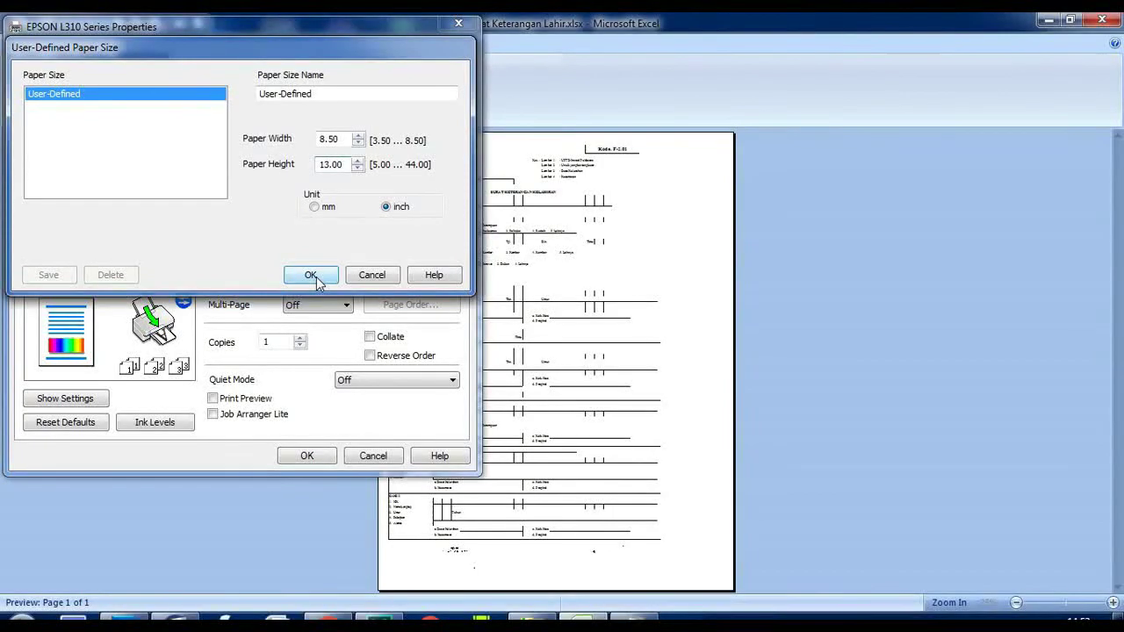
{"action": "left_click", "coordinate": [314, 275]}
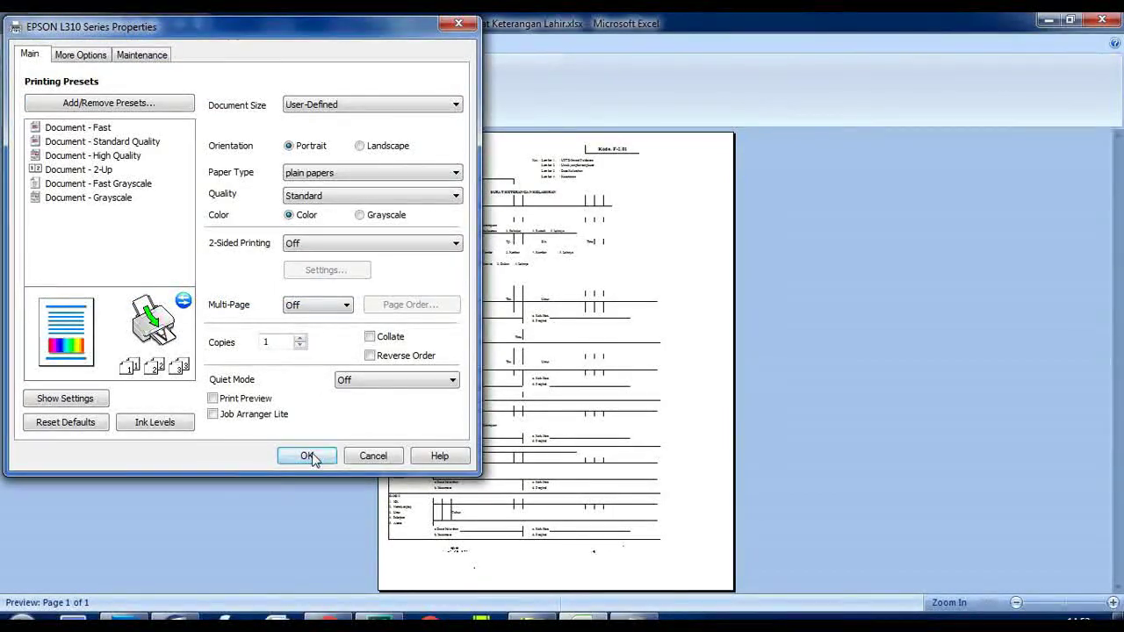
{"action": "left_click", "coordinate": [308, 455]}
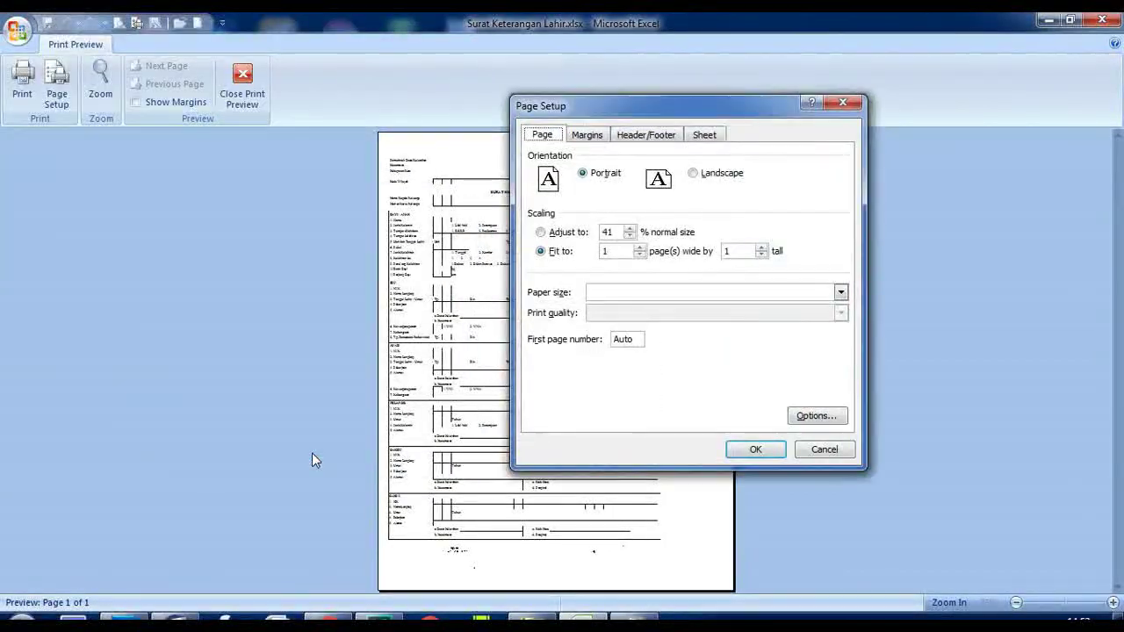
{"action": "left_click", "coordinate": [757, 450]}
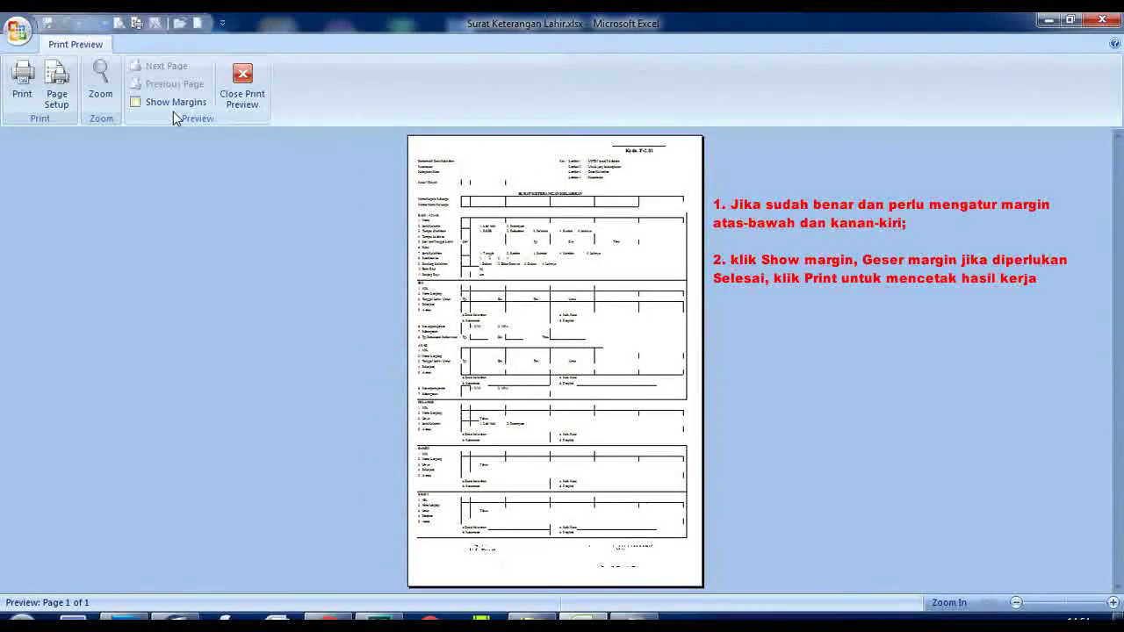
Step: Show margins in the preview, lower the top margin, raise the bottom to 0,70, and widen the left margin
{"action": "left_click", "coordinate": [149, 104]}
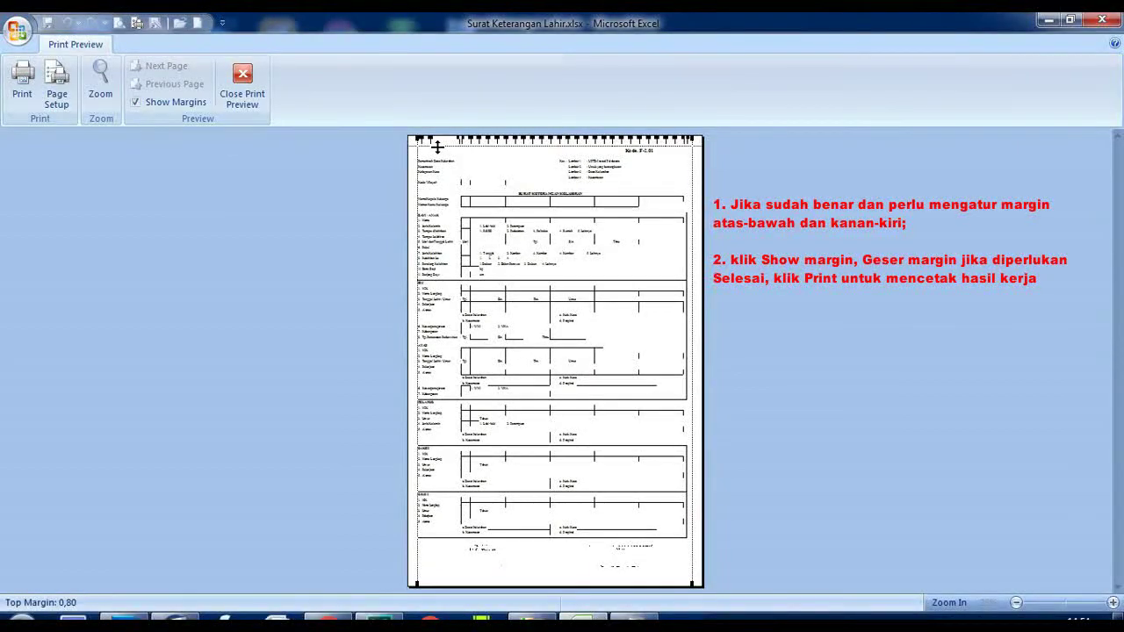
{"action": "left_click_drag", "start_coordinate": [437, 149], "coordinate": [437, 152]}
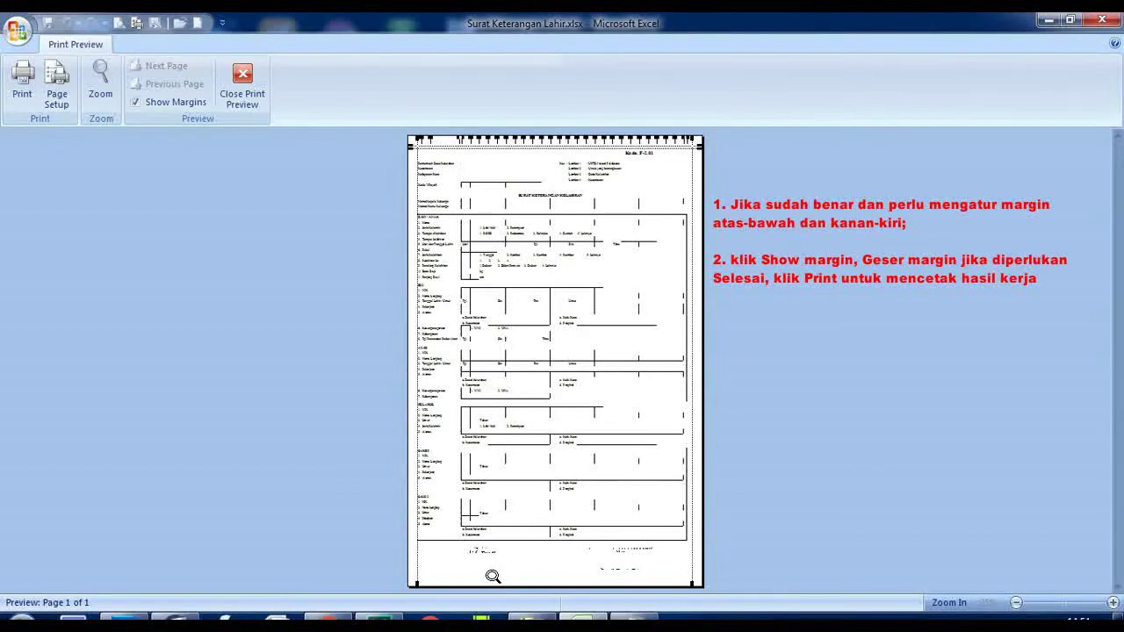
{"action": "left_click_drag", "start_coordinate": [491, 577], "coordinate": [492, 571]}
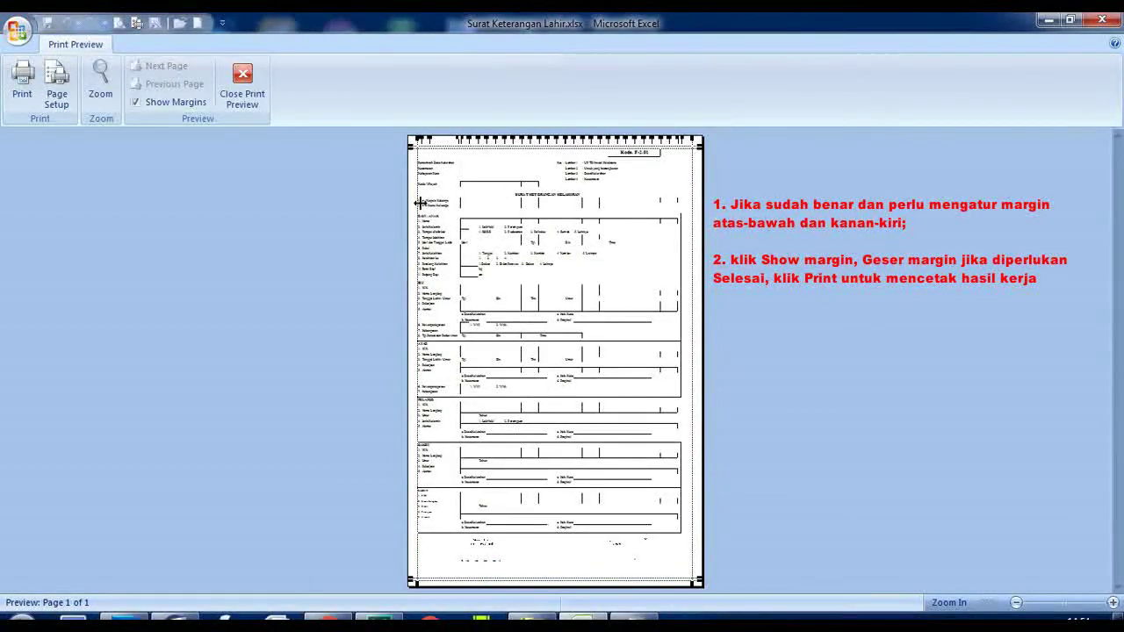
{"action": "left_click_drag", "start_coordinate": [419, 197], "coordinate": [422, 200]}
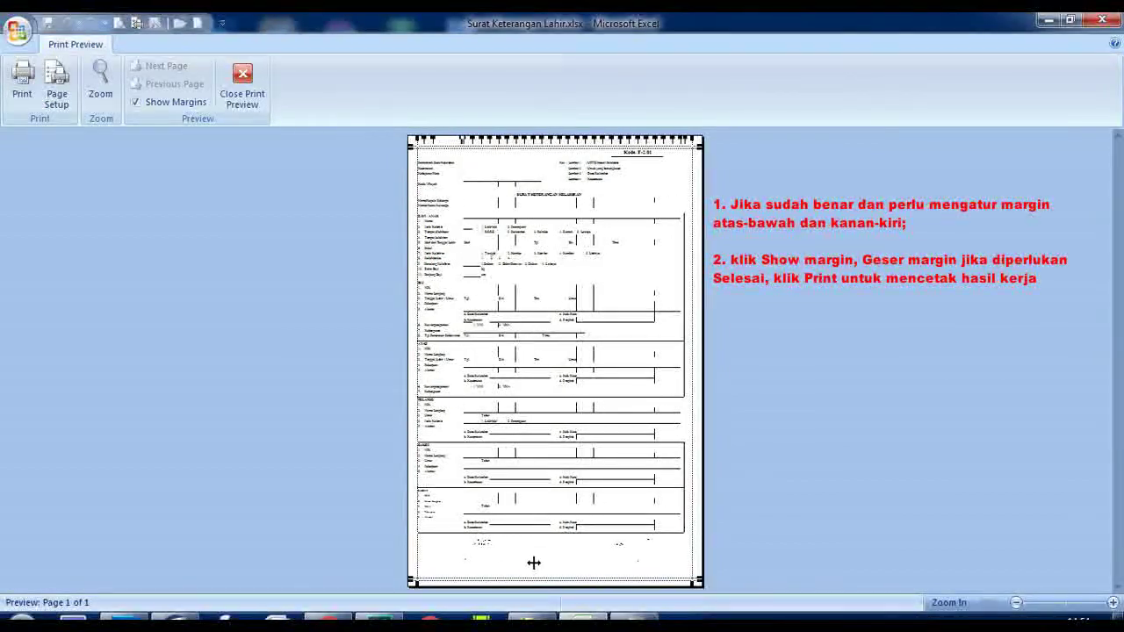
{"action": "left_click", "coordinate": [24, 99]}
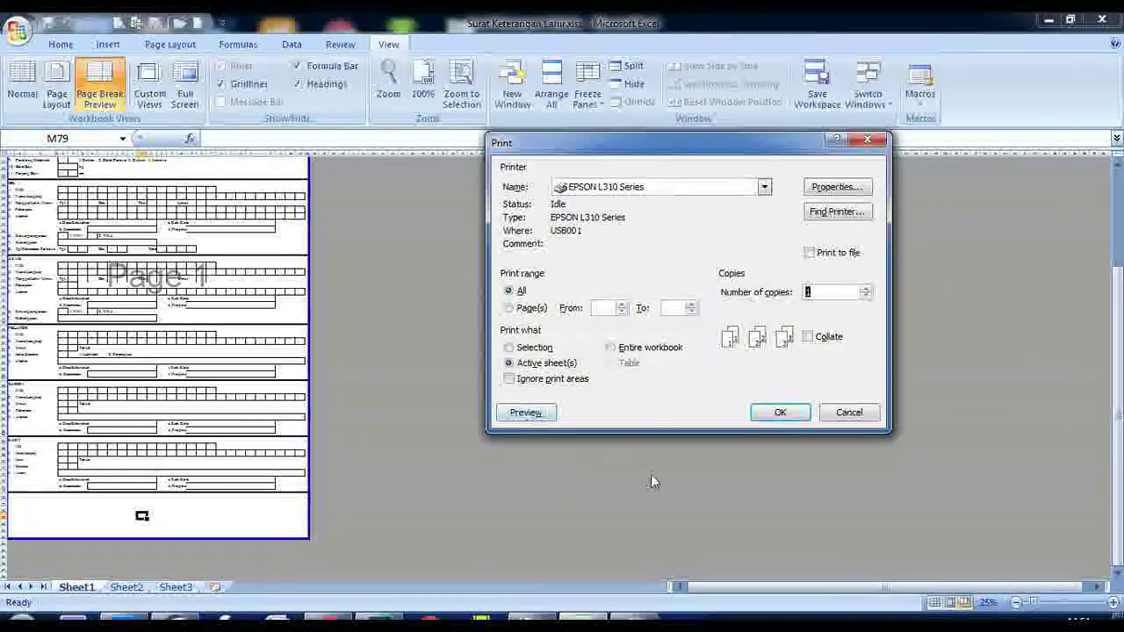
Step: Print all pages of the active sheet on the EPSON L310 Series printer
{"action": "left_click", "coordinate": [782, 413]}
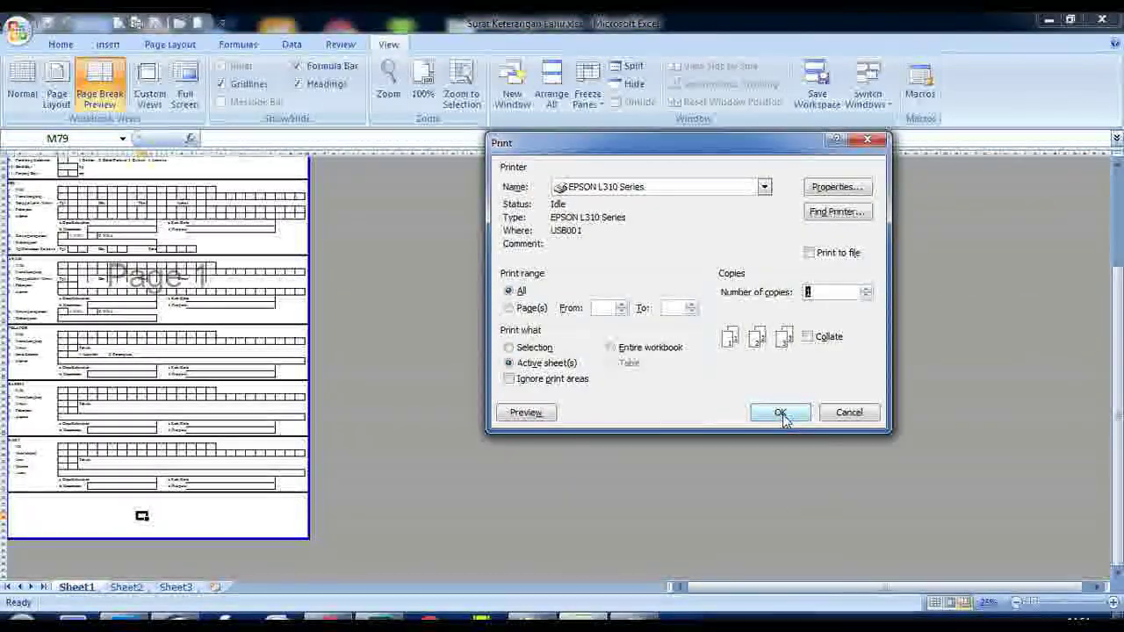